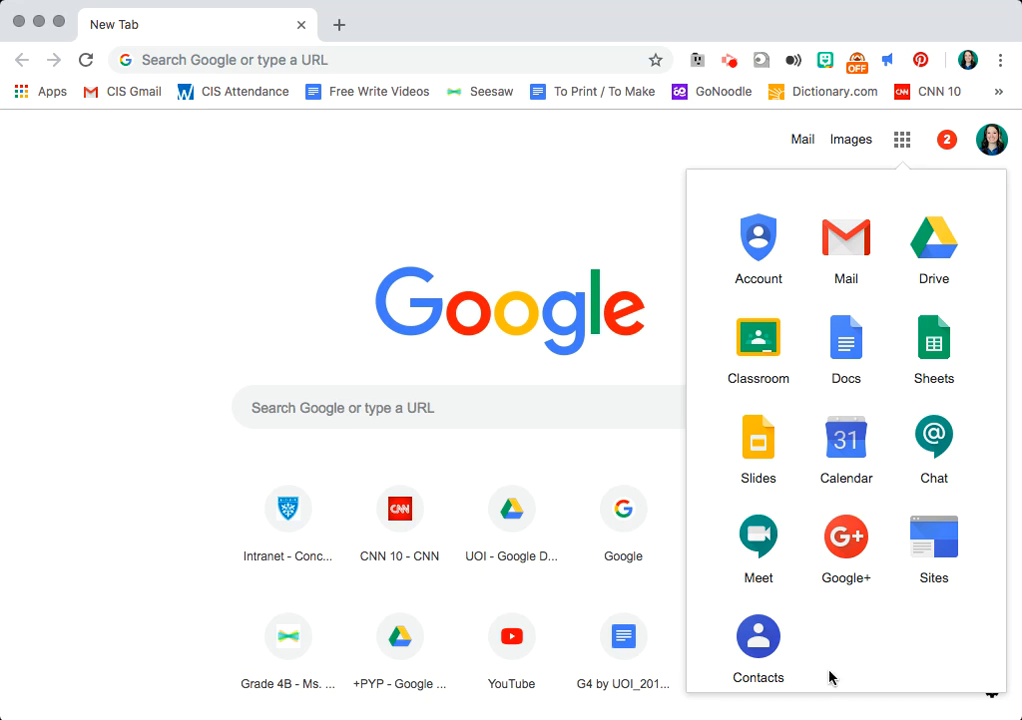
{"action": "scroll", "coordinate": [846, 638], "scroll_direction": "down", "scroll_amount": 3}
{"action": "scroll", "coordinate": [847, 637], "scroll_direction": "down", "scroll_amount": 3}
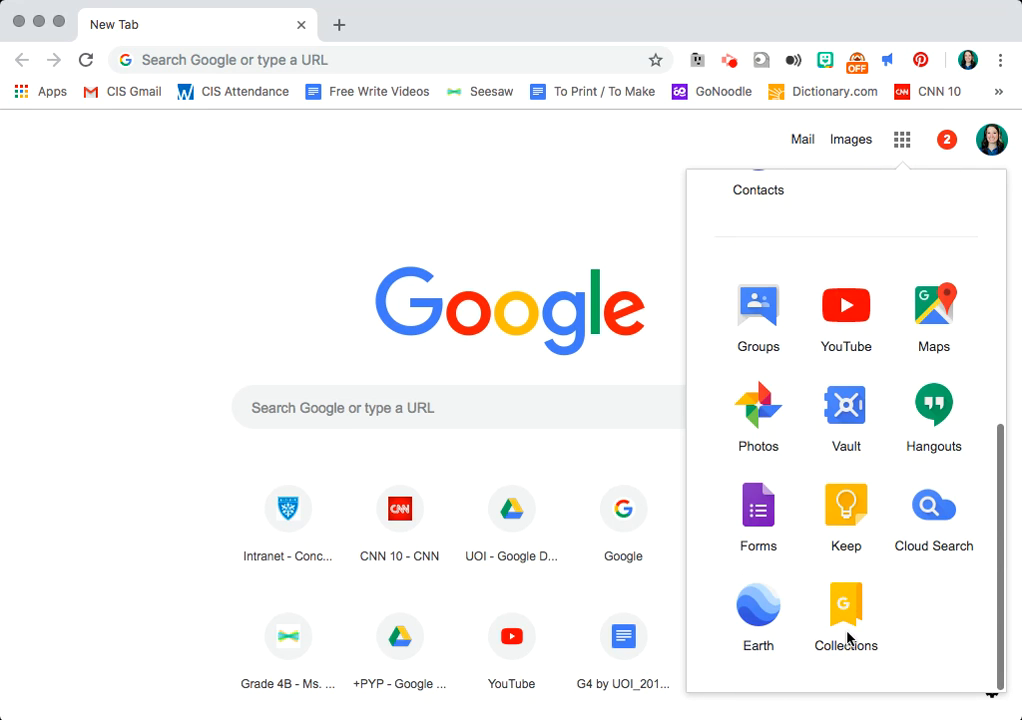
{"action": "left_click", "coordinate": [627, 228]}
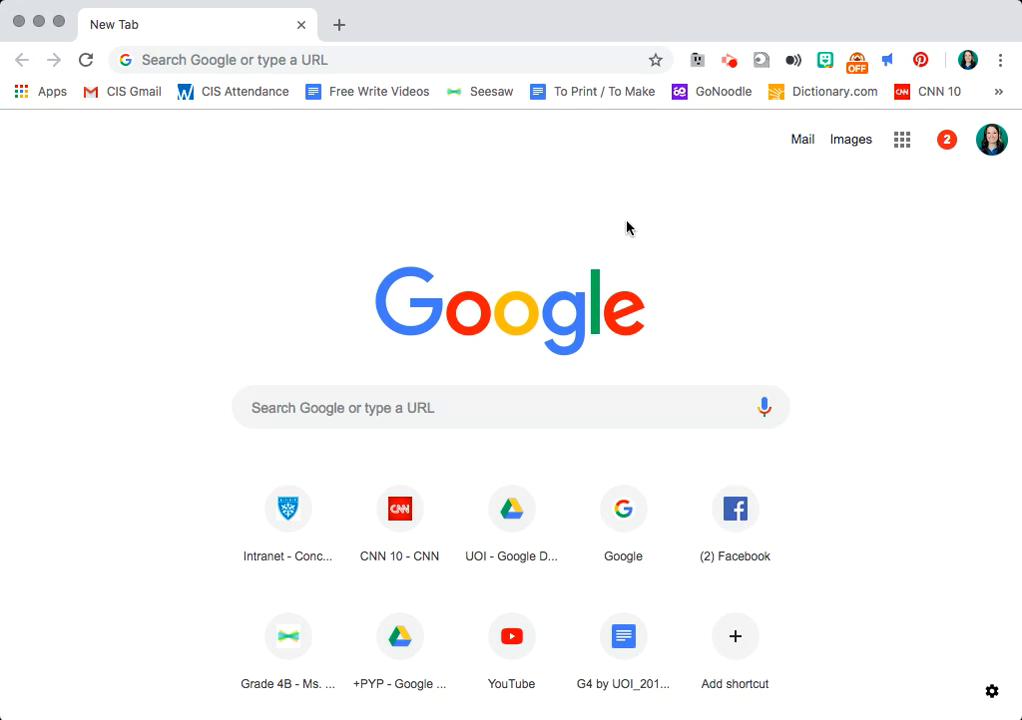
Step: Go to Google Drive and open the Google Education folder in My Drive
{"action": "left_click", "coordinate": [902, 145]}
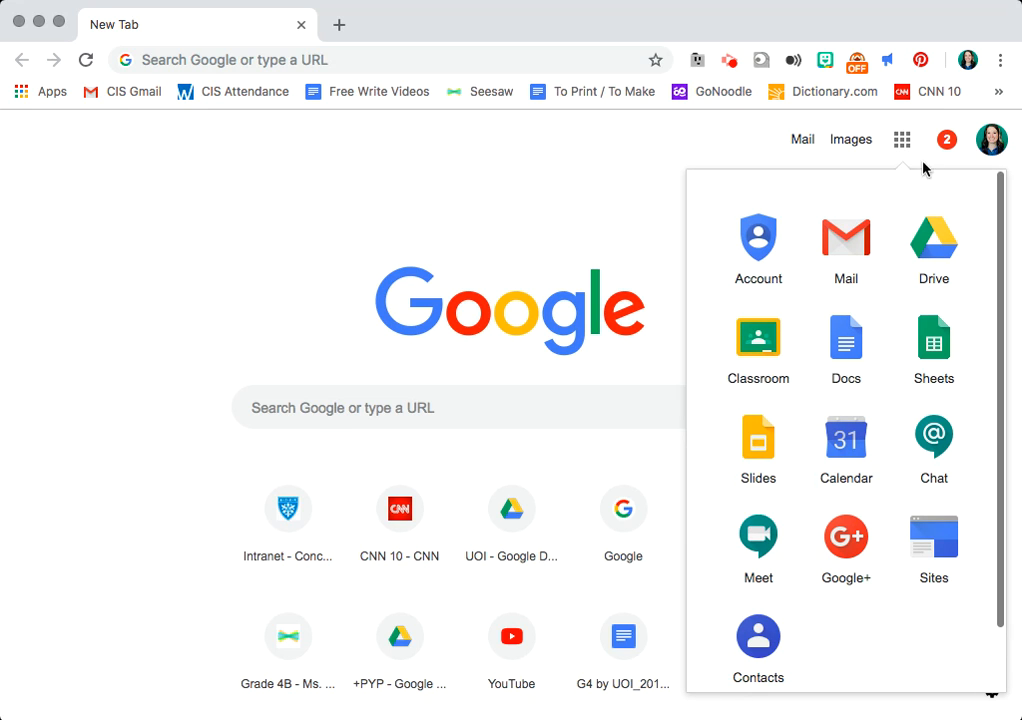
{"action": "left_click", "coordinate": [938, 235]}
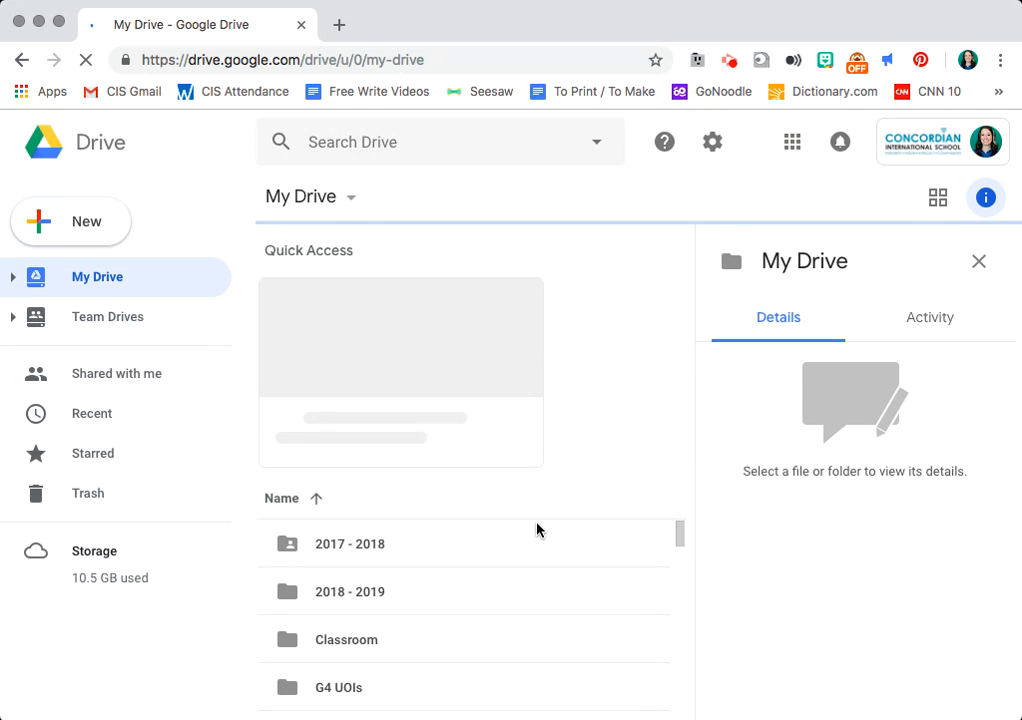
{"action": "scroll", "coordinate": [537, 530], "scroll_direction": "down", "scroll_amount": 3}
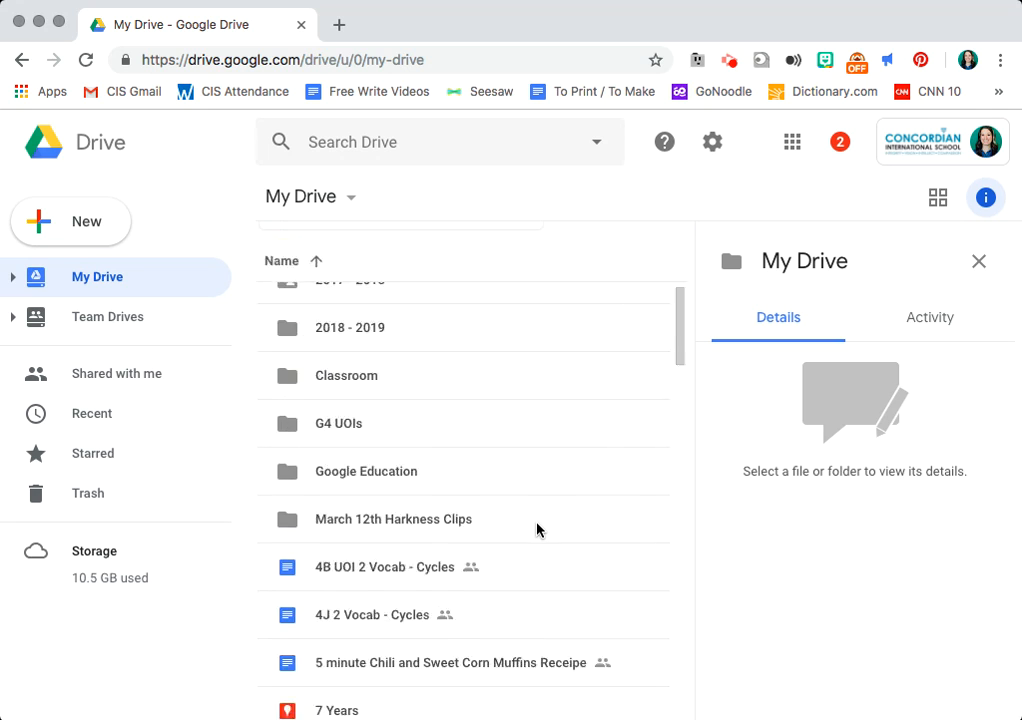
{"action": "scroll", "coordinate": [537, 530], "scroll_direction": "up", "scroll_amount": 3}
{"action": "scroll", "coordinate": [537, 530], "scroll_direction": "down", "scroll_amount": 3}
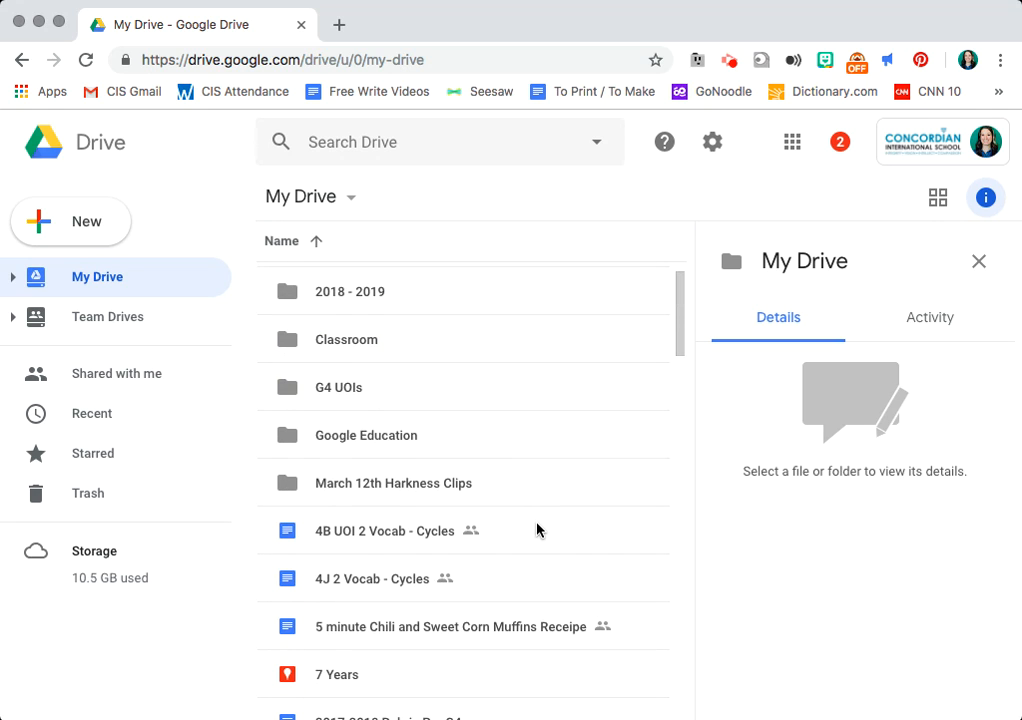
{"action": "double_click", "coordinate": [430, 445]}
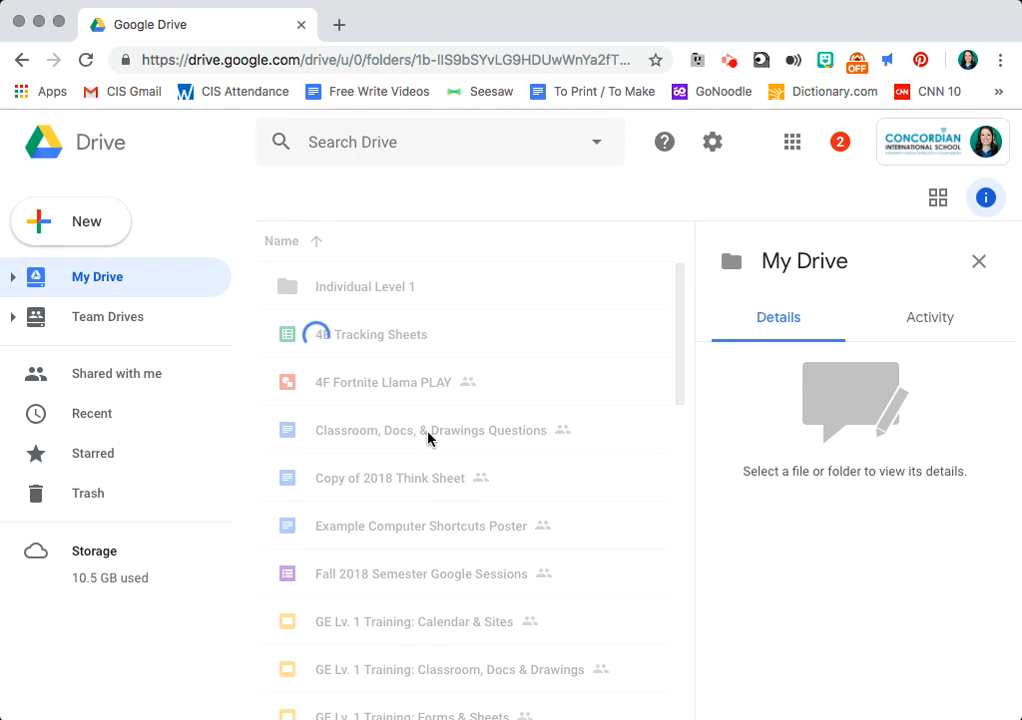
Step: Create a new Google Drawings file in the Google Education folder and widen its canvas while keeping the height
{"action": "left_click", "coordinate": [89, 226]}
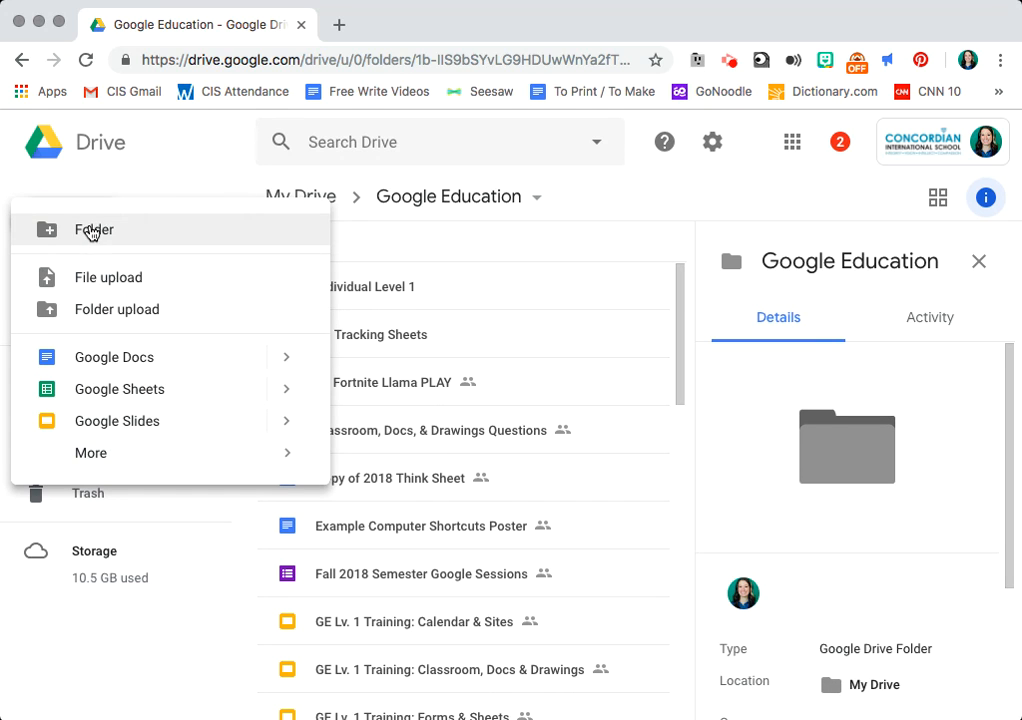
{"action": "mouse_move", "coordinate": [126, 455]}
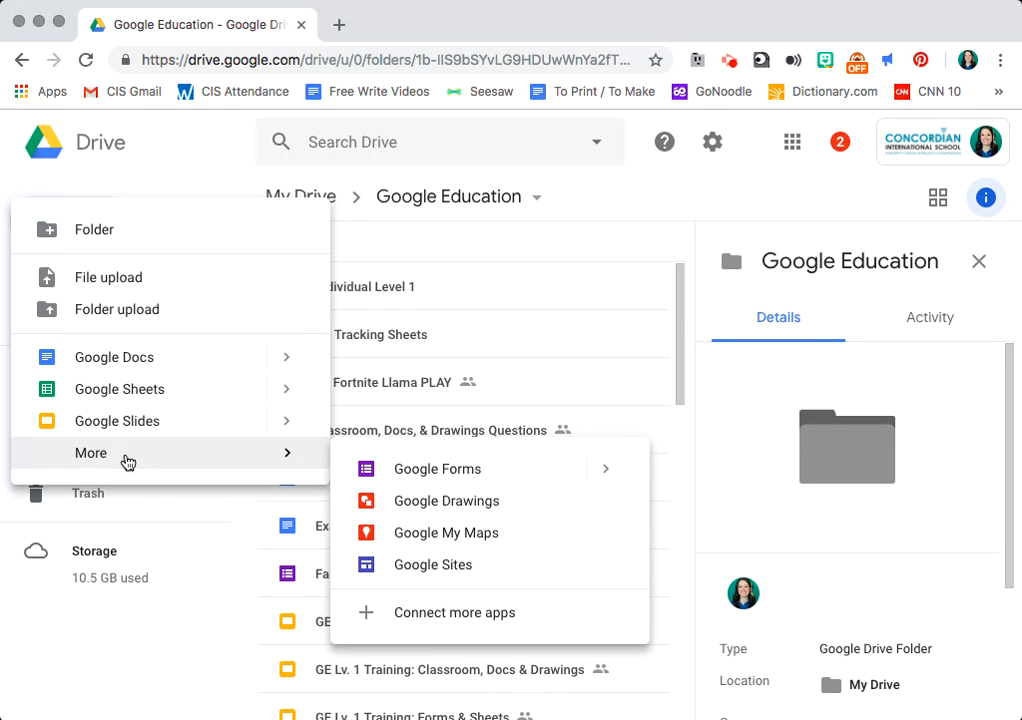
{"action": "mouse_move", "coordinate": [292, 458]}
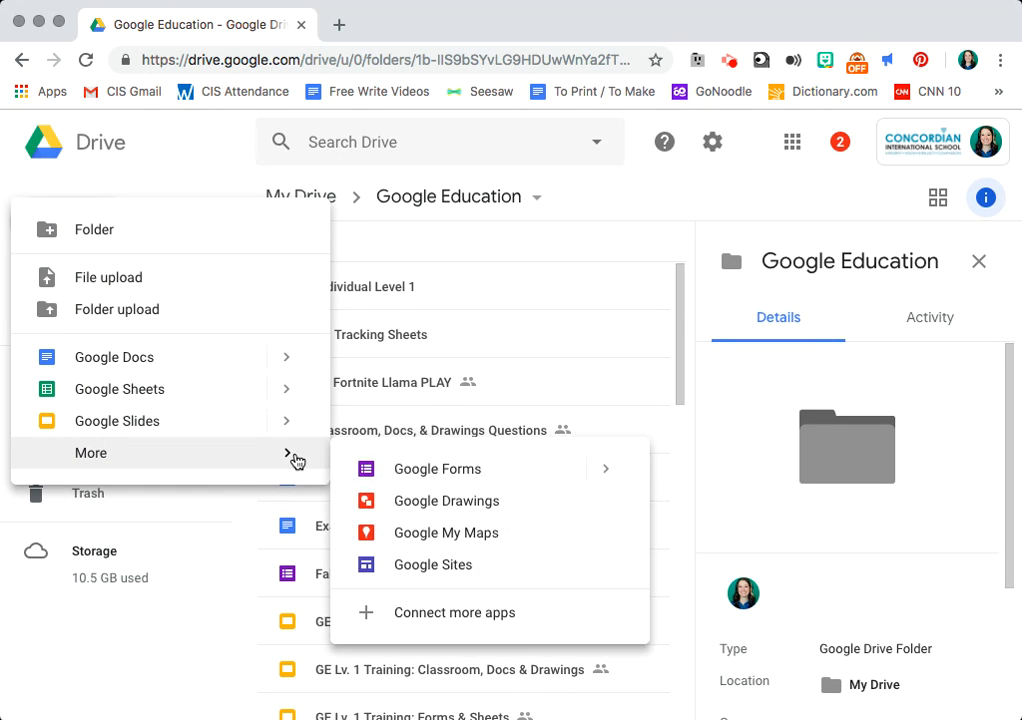
{"action": "left_click", "coordinate": [381, 505]}
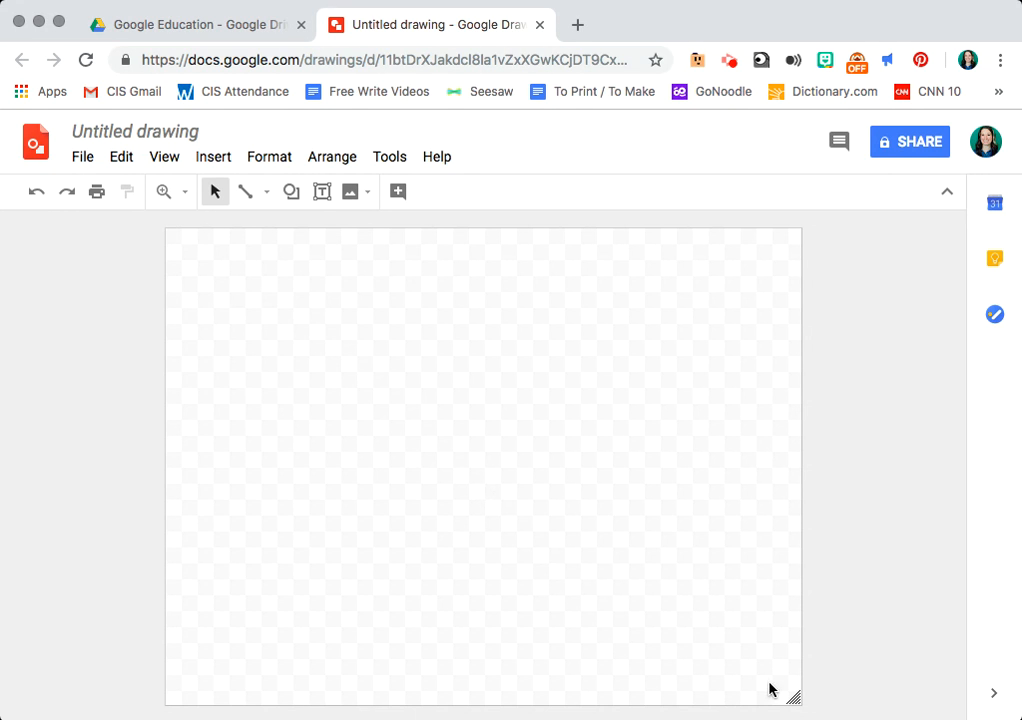
{"action": "left_click_drag", "start_coordinate": [794, 696], "coordinate": [874, 648]}
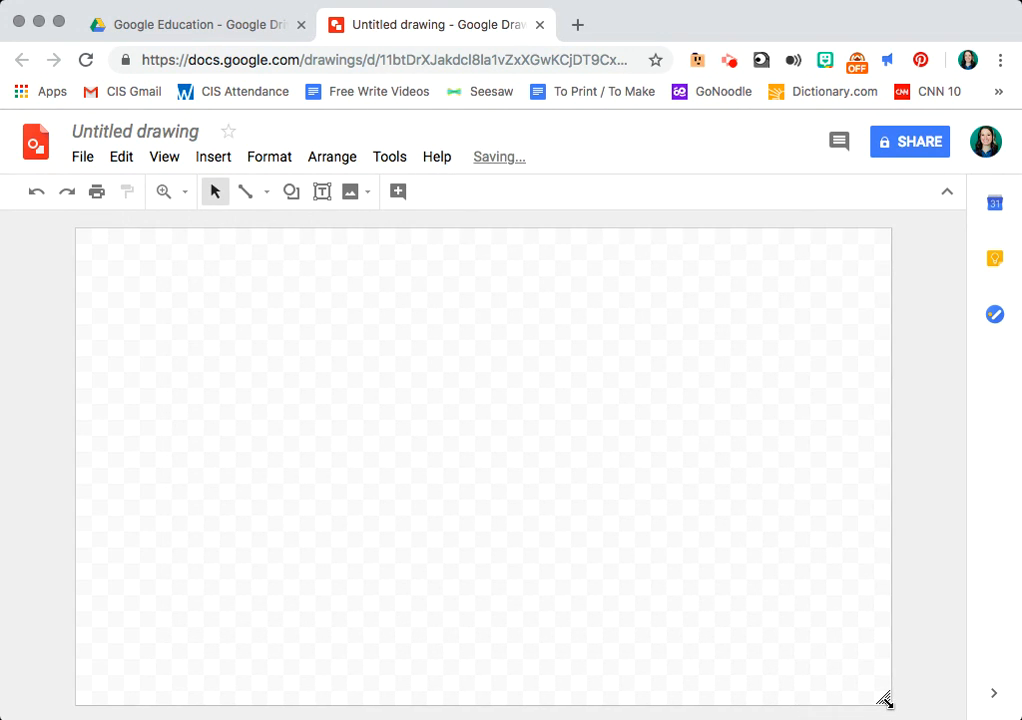
Step: Rename the drawing as "Template for Graphic Organizer"
{"action": "left_click", "coordinate": [137, 125]}
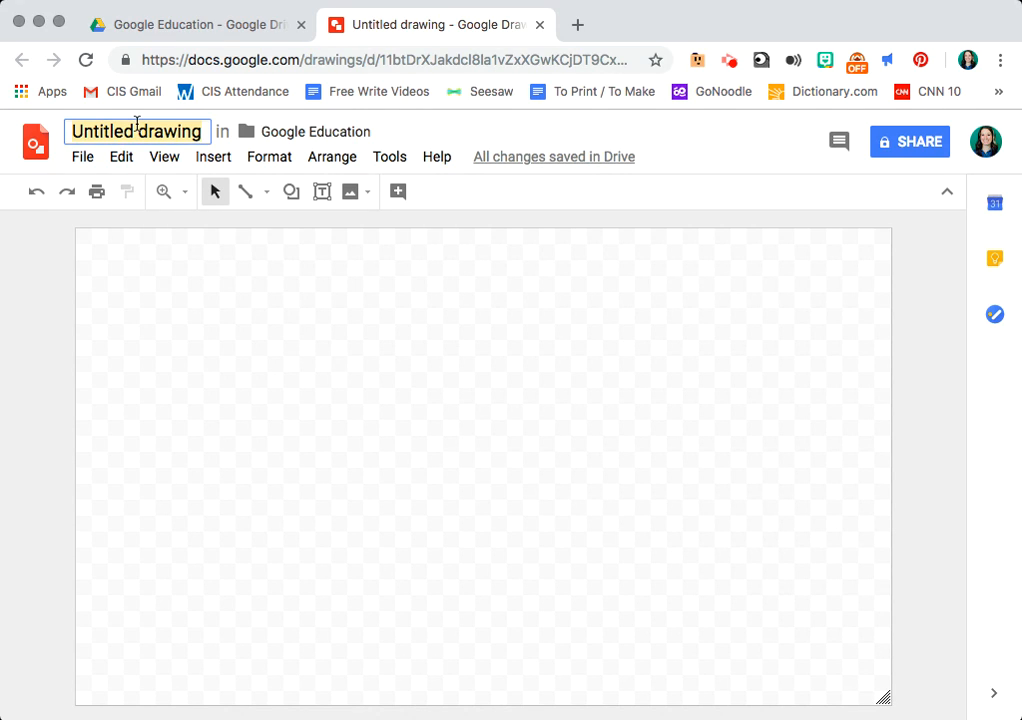
{"action": "type", "text": "Template "}
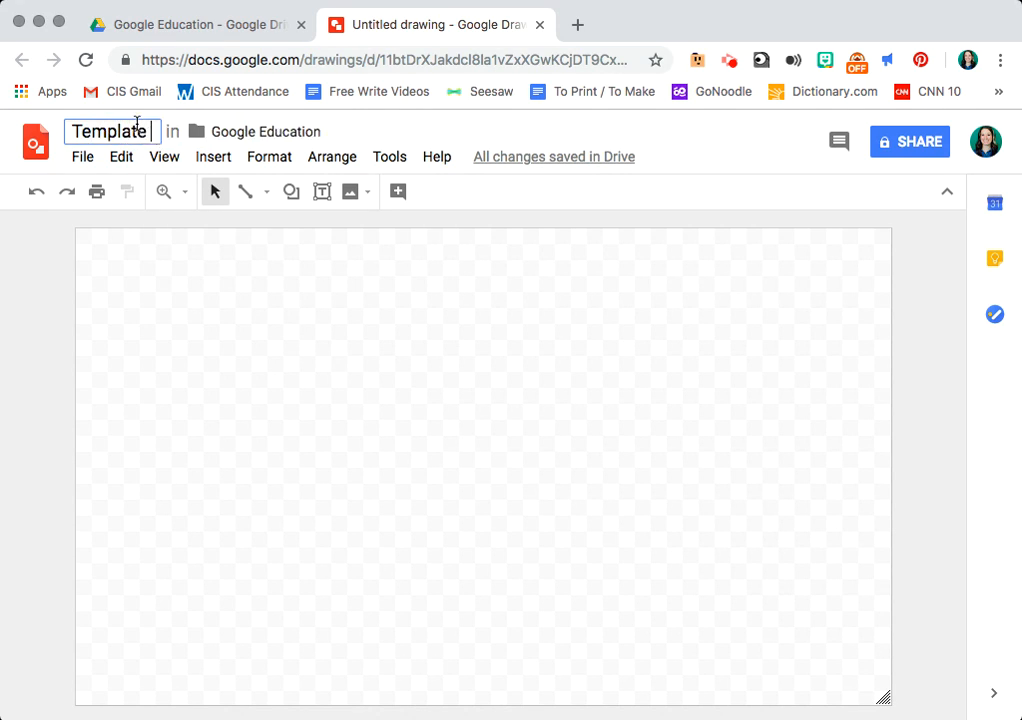
{"action": "type", "text": "for Gra"}
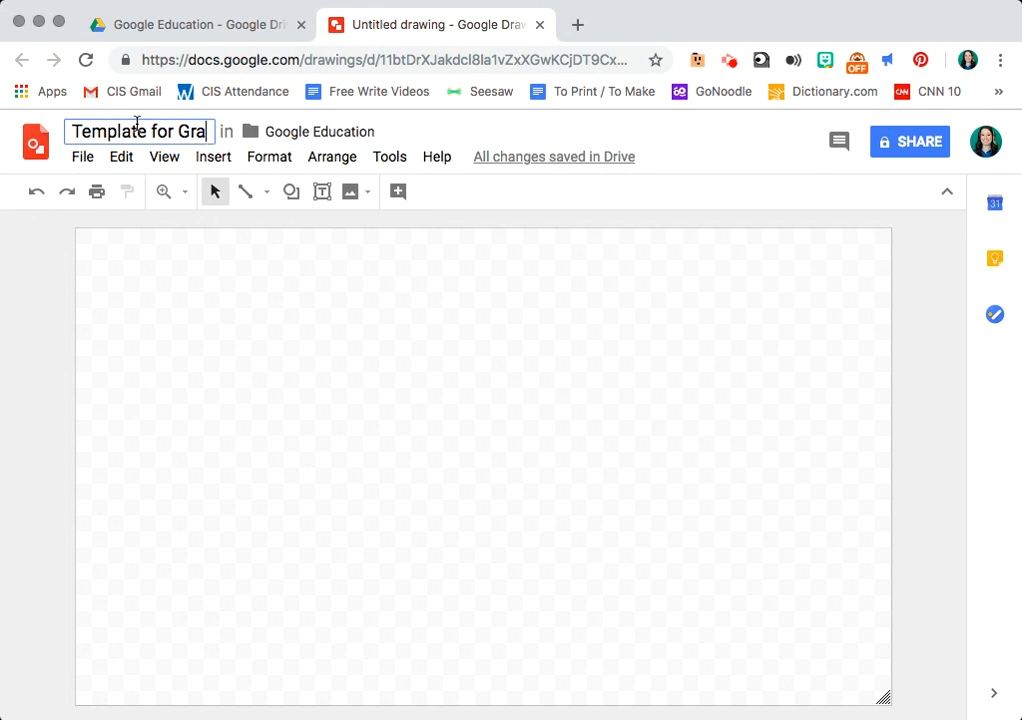
{"action": "type", "text": "phic Organizer"}
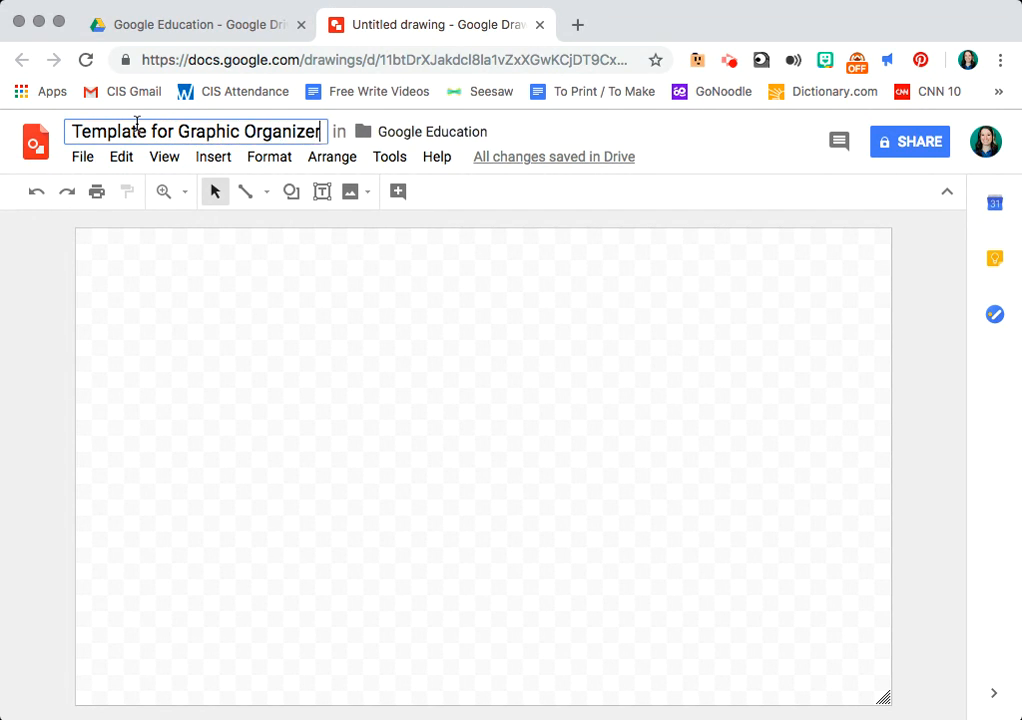
{"action": "left_click", "coordinate": [44, 288]}
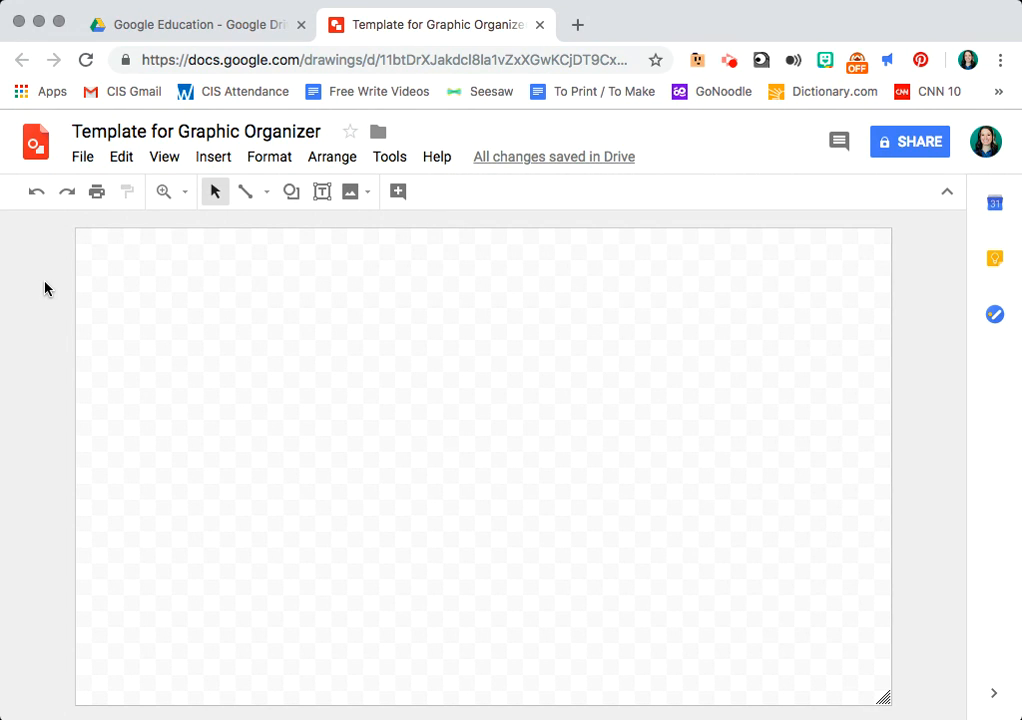
Step: Draw a straight vertical line over the full canvas height and centre it to split the canvas into two halves
{"action": "left_click", "coordinate": [245, 193]}
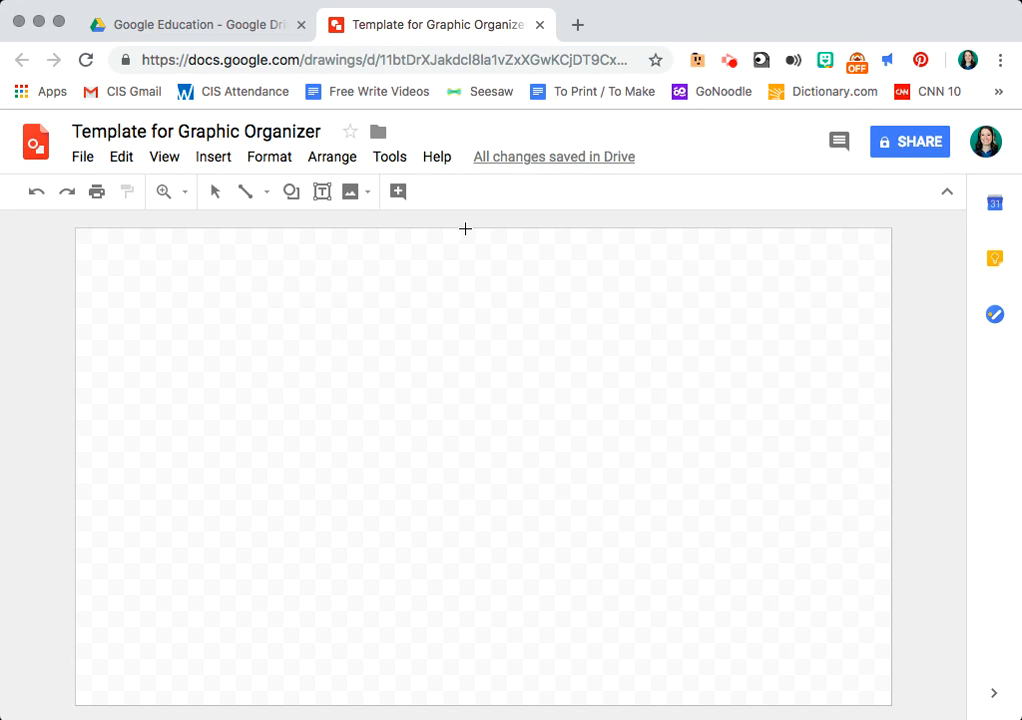
{"action": "mouse_move", "coordinate": [468, 230]}
{"action": "left_mouse_down"}
{"action": "mouse_move", "coordinate": [468, 690]}
{"action": "mouse_move", "coordinate": [468, 577]}
{"action": "mouse_move", "coordinate": [480, 538]}
{"action": "left_mouse_up"}
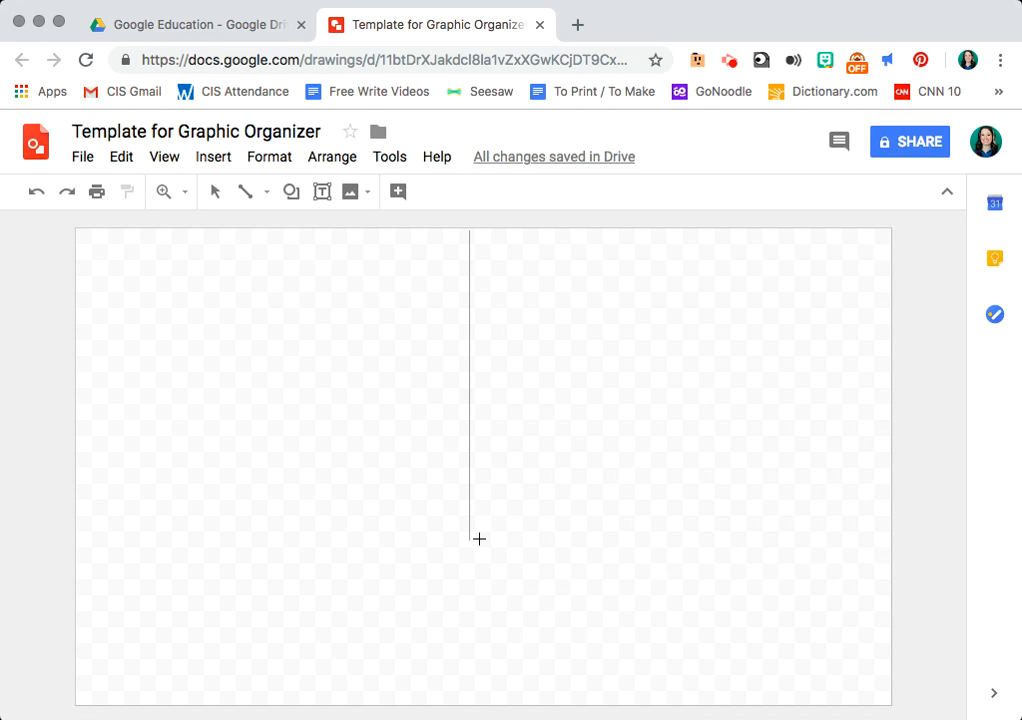
{"action": "mouse_move", "coordinate": [469, 540]}
{"action": "left_mouse_down"}
{"action": "mouse_move", "coordinate": [343, 539]}
{"action": "mouse_move", "coordinate": [454, 552]}
{"action": "mouse_move", "coordinate": [529, 534]}
{"action": "mouse_move", "coordinate": [351, 533]}
{"action": "mouse_move", "coordinate": [424, 551]}
{"action": "mouse_move", "coordinate": [636, 476]}
{"action": "mouse_move", "coordinate": [518, 549]}
{"action": "mouse_move", "coordinate": [240, 567]}
{"action": "mouse_move", "coordinate": [466, 566]}
{"action": "mouse_move", "coordinate": [367, 547]}
{"action": "mouse_move", "coordinate": [449, 563]}
{"action": "mouse_move", "coordinate": [464, 701]}
{"action": "left_mouse_up"}
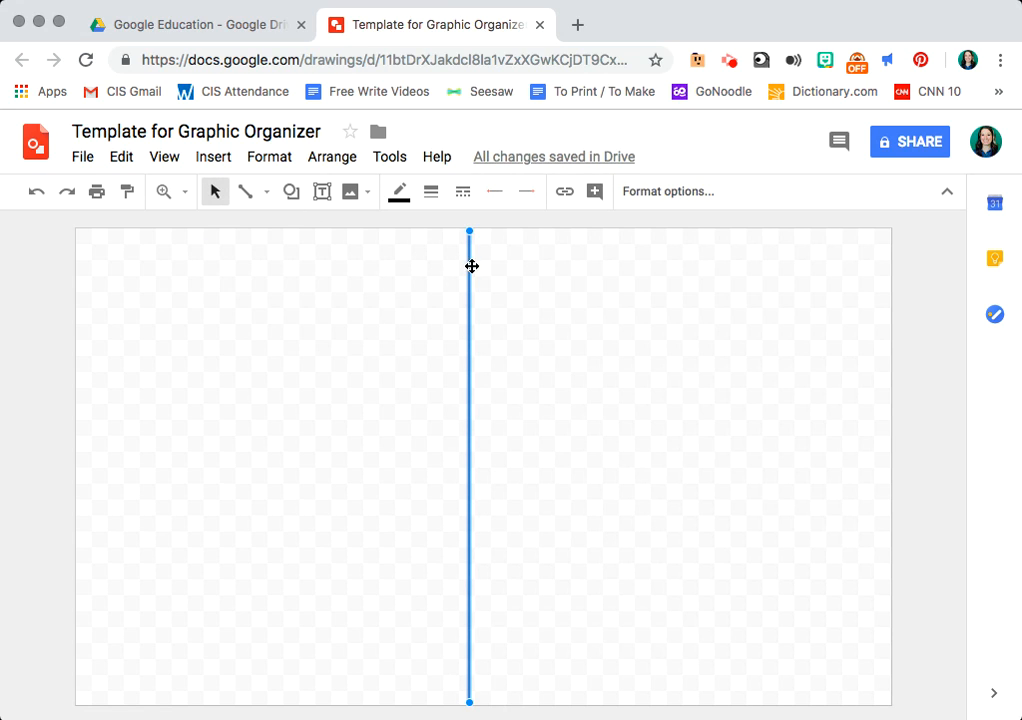
{"action": "left_click", "coordinate": [248, 193]}
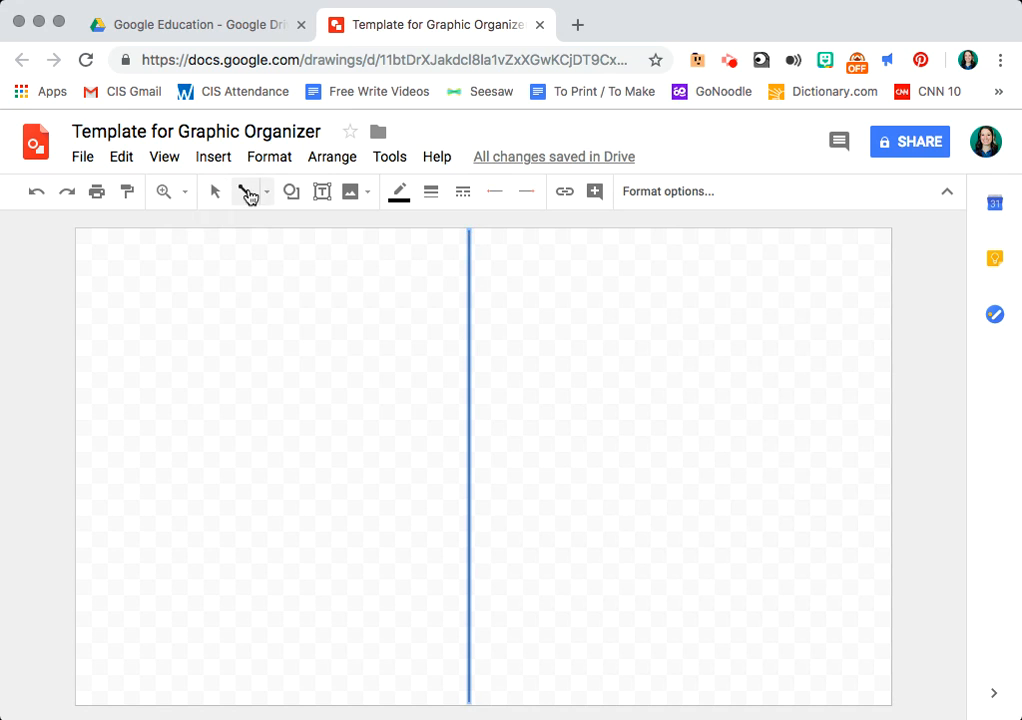
{"action": "left_click", "coordinate": [217, 197]}
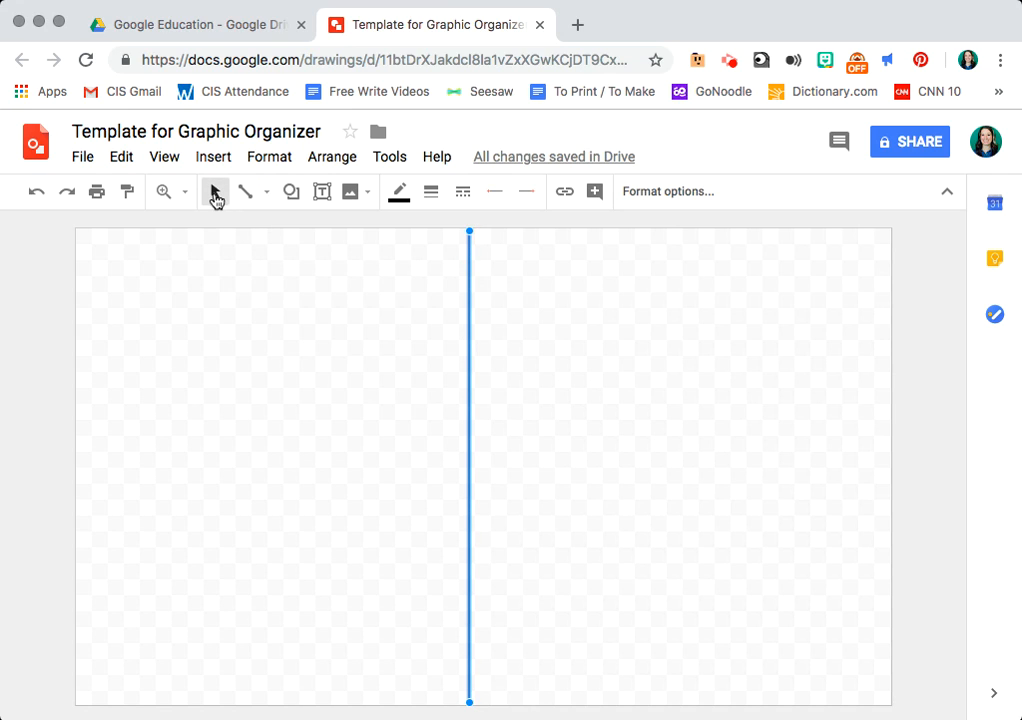
{"action": "left_click_drag", "start_coordinate": [465, 328], "coordinate": [482, 330]}
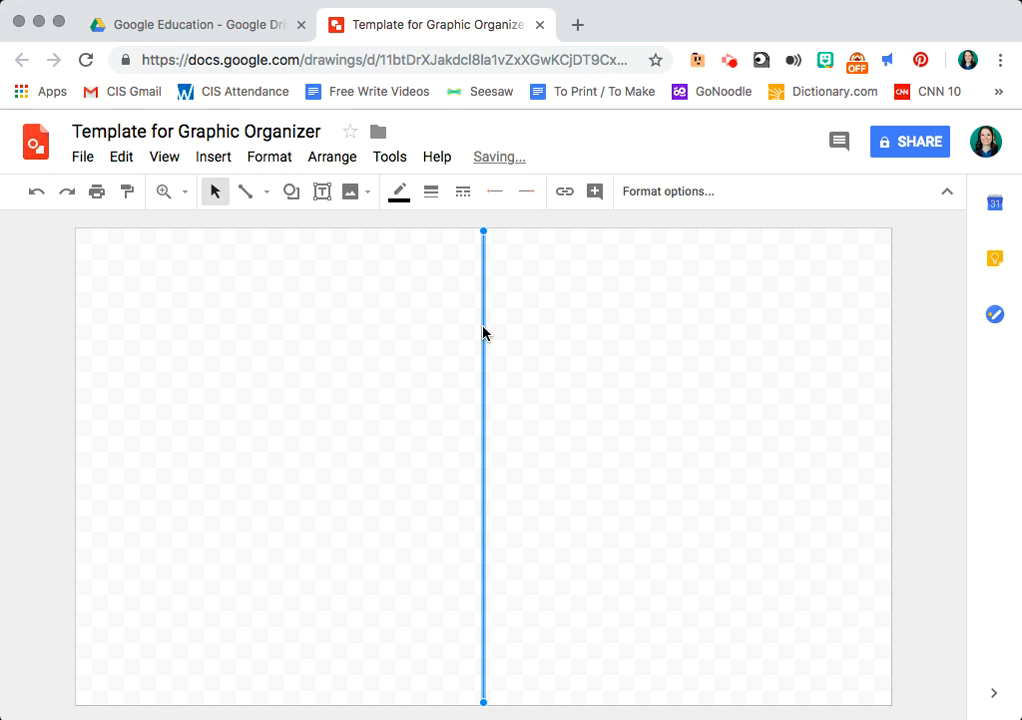
Step: Draw a straight horizontal line across the full canvas width and centre it vertically, forming four quadrants
{"action": "left_click", "coordinate": [245, 191]}
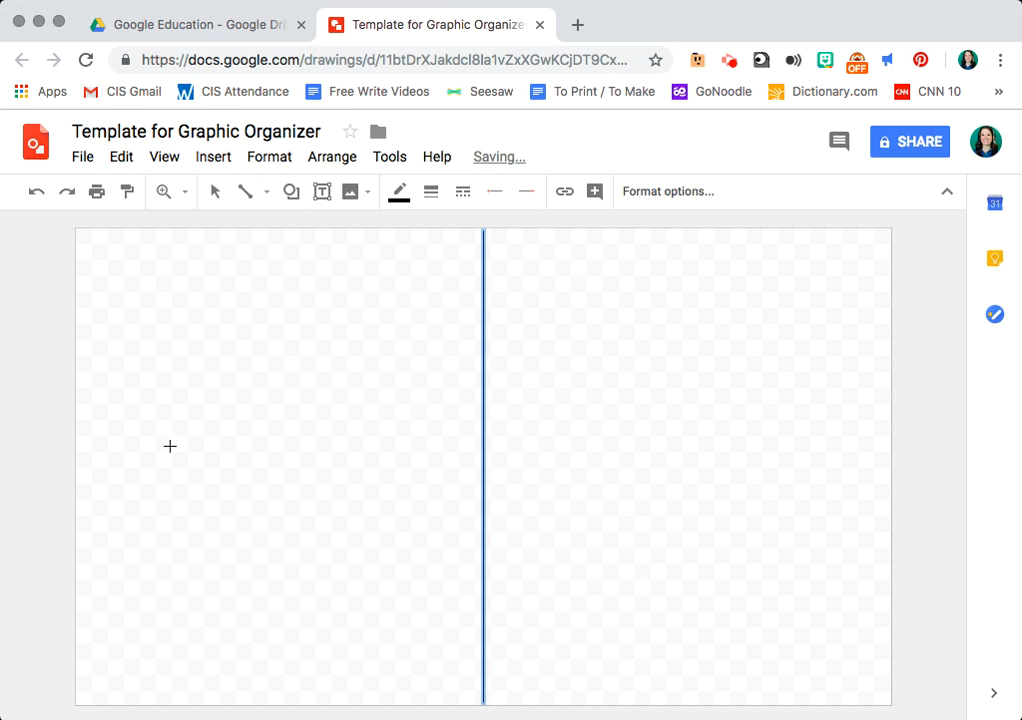
{"action": "left_click_drag", "start_coordinate": [79, 470], "coordinate": [888, 441]}
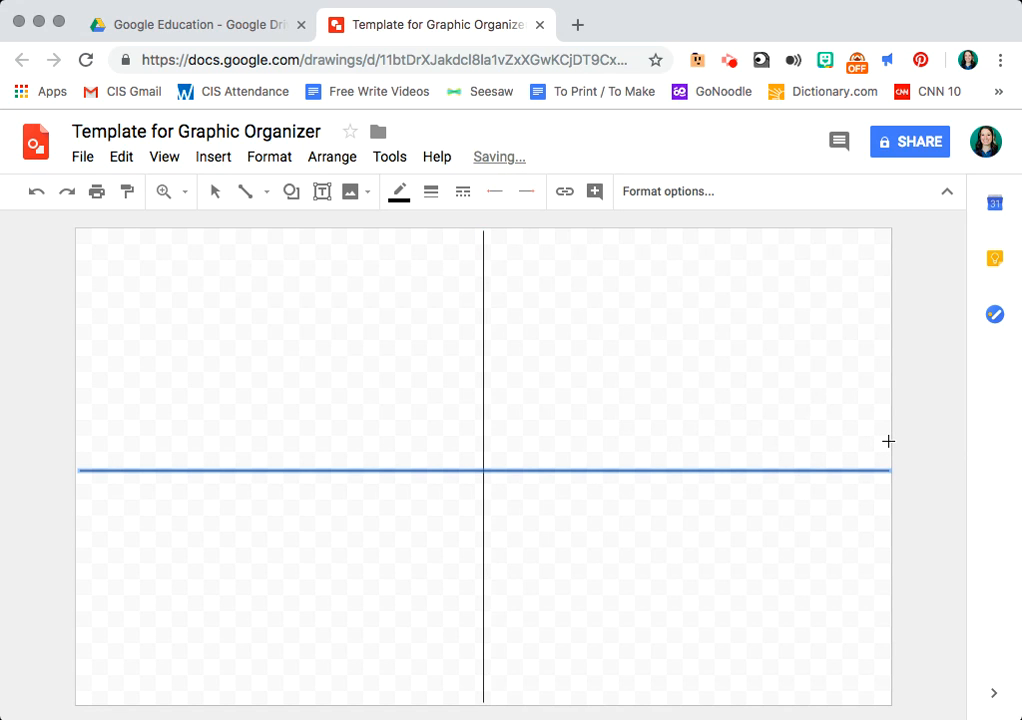
{"action": "left_click", "coordinate": [216, 192]}
{"action": "left_click_drag", "start_coordinate": [376, 470], "coordinate": [376, 465]}
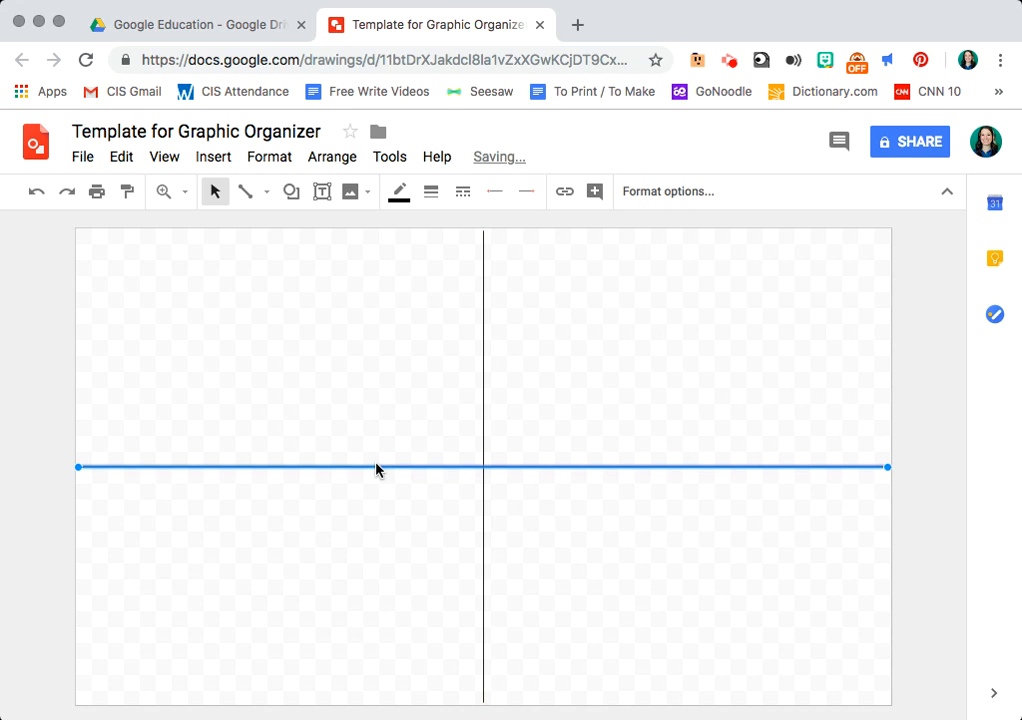
{"action": "left_click", "coordinate": [380, 524]}
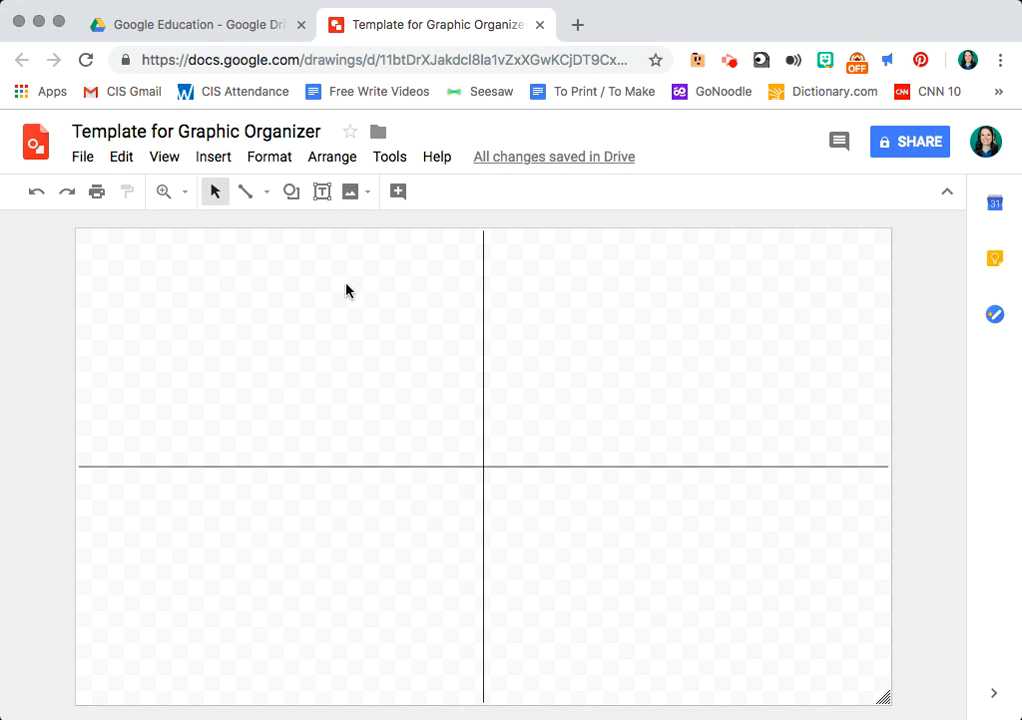
Step: Add a text box reading "YOUR NAME" with a solid orange fill in the upper-left corner of the lower-left quadrant
{"action": "left_click", "coordinate": [322, 191]}
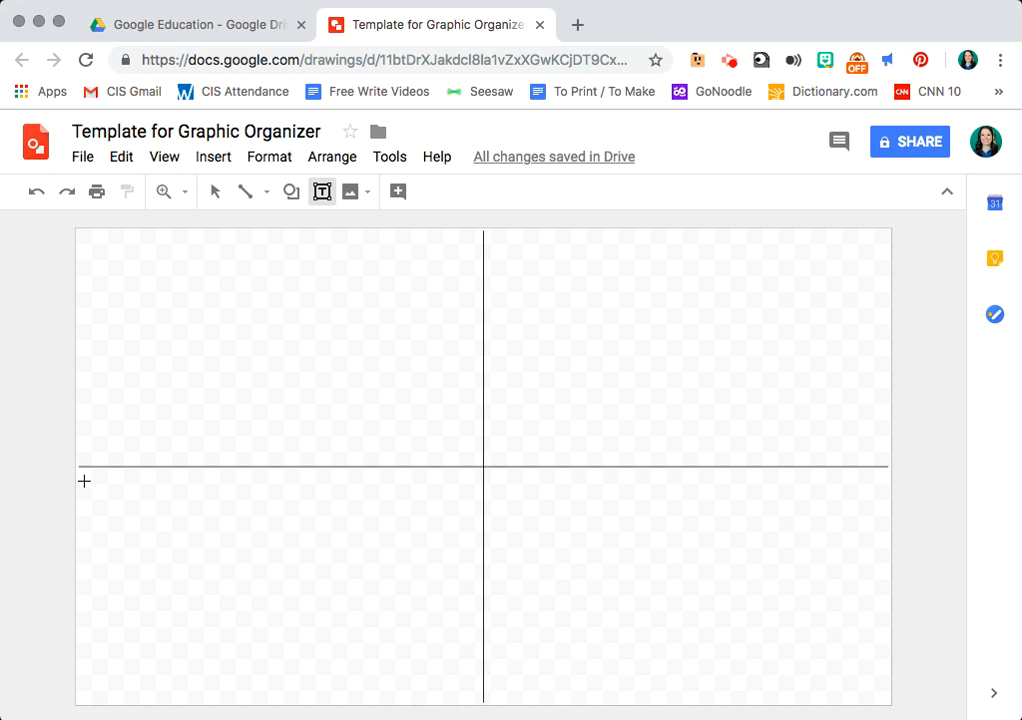
{"action": "left_click_drag", "start_coordinate": [84, 478], "coordinate": [231, 520]}
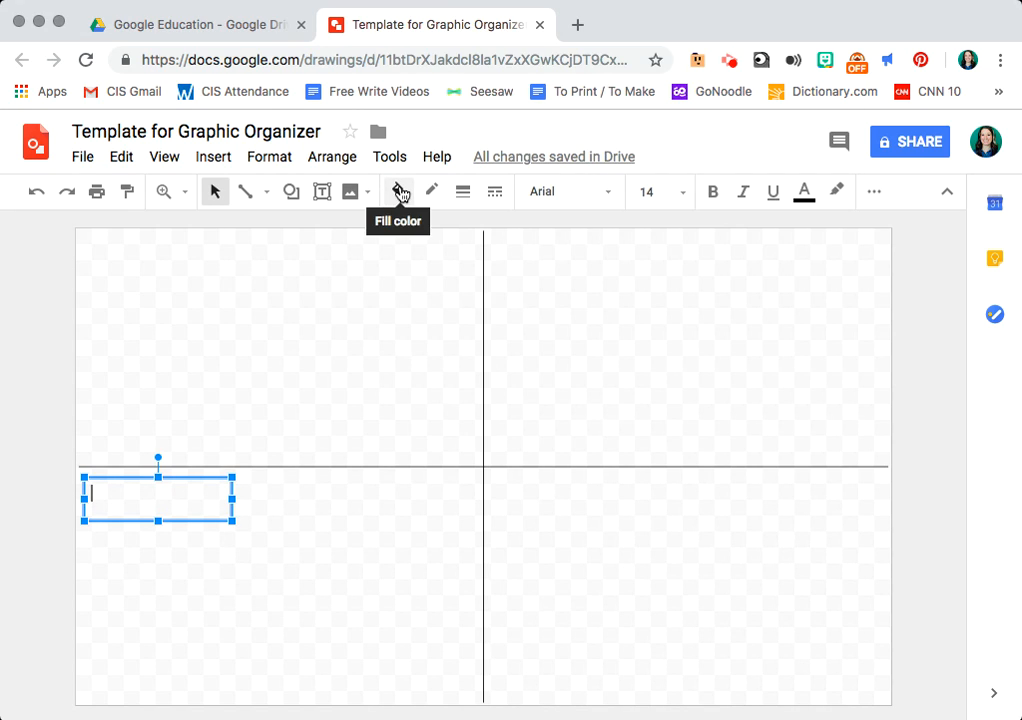
{"action": "left_click", "coordinate": [401, 191]}
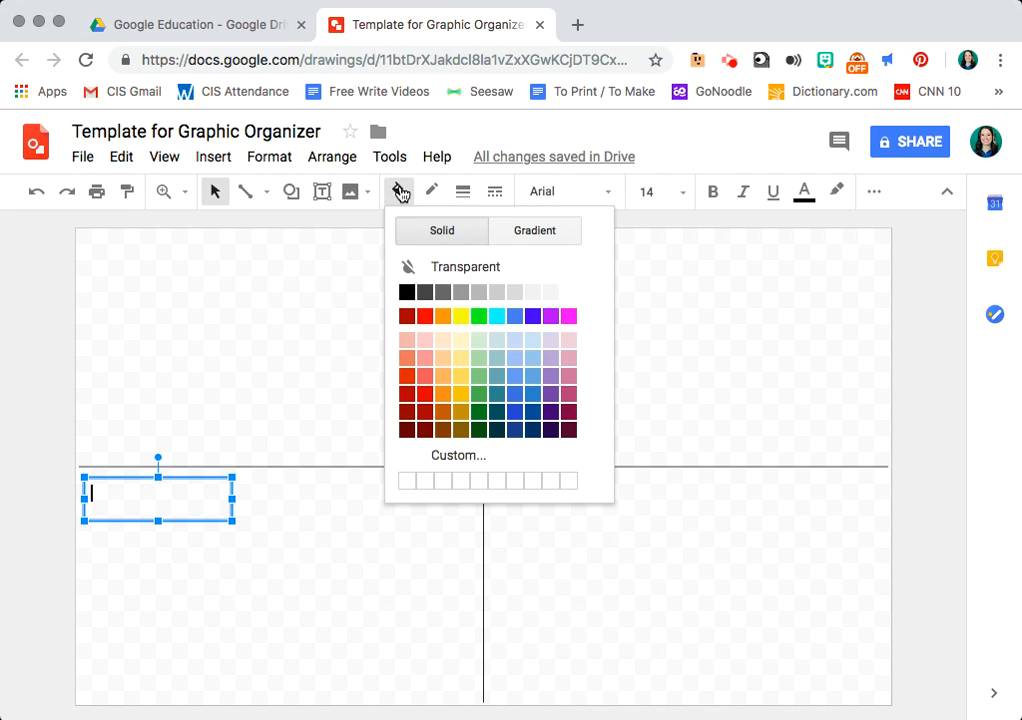
{"action": "left_click", "coordinate": [423, 318]}
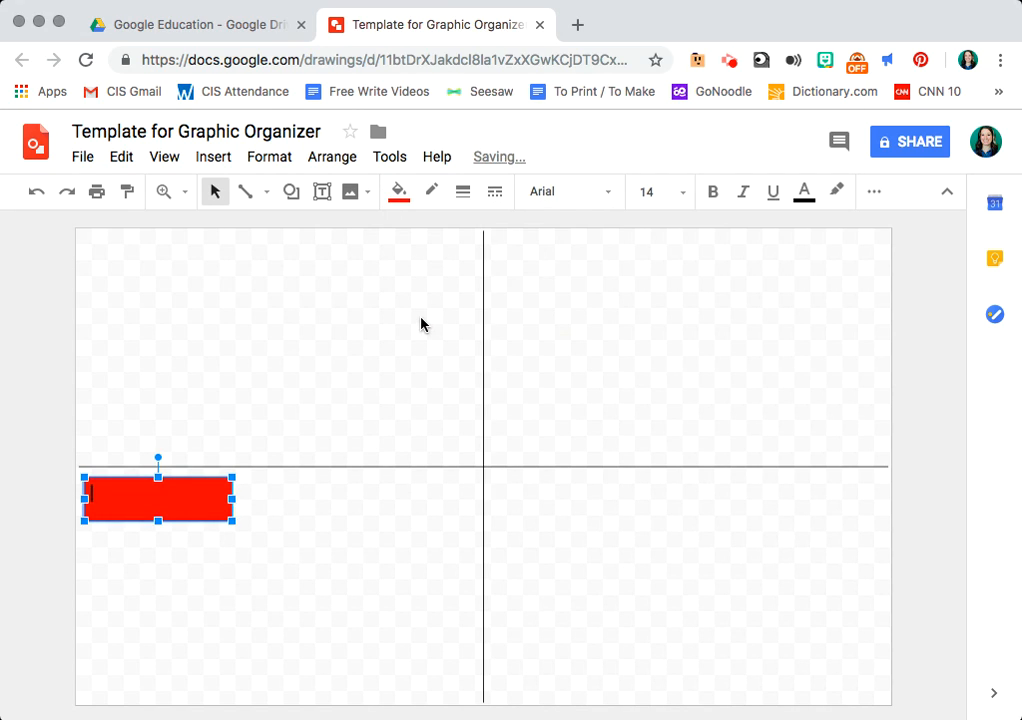
{"action": "left_click", "coordinate": [399, 191]}
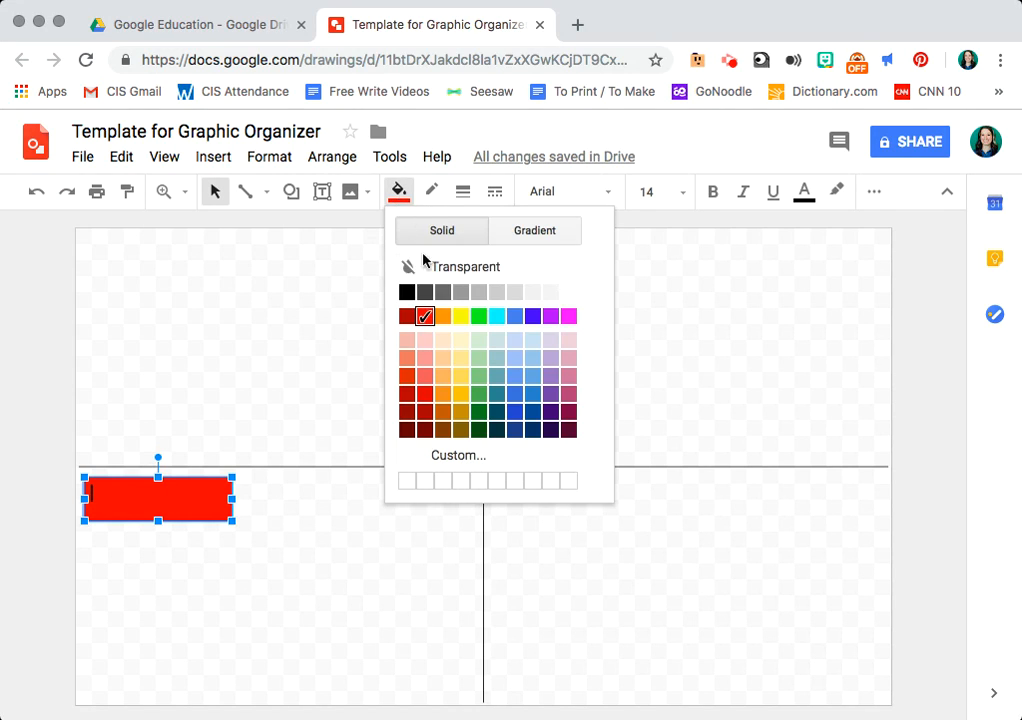
{"action": "left_click", "coordinate": [445, 318]}
{"action": "type", "text": "YOUR NAME"}
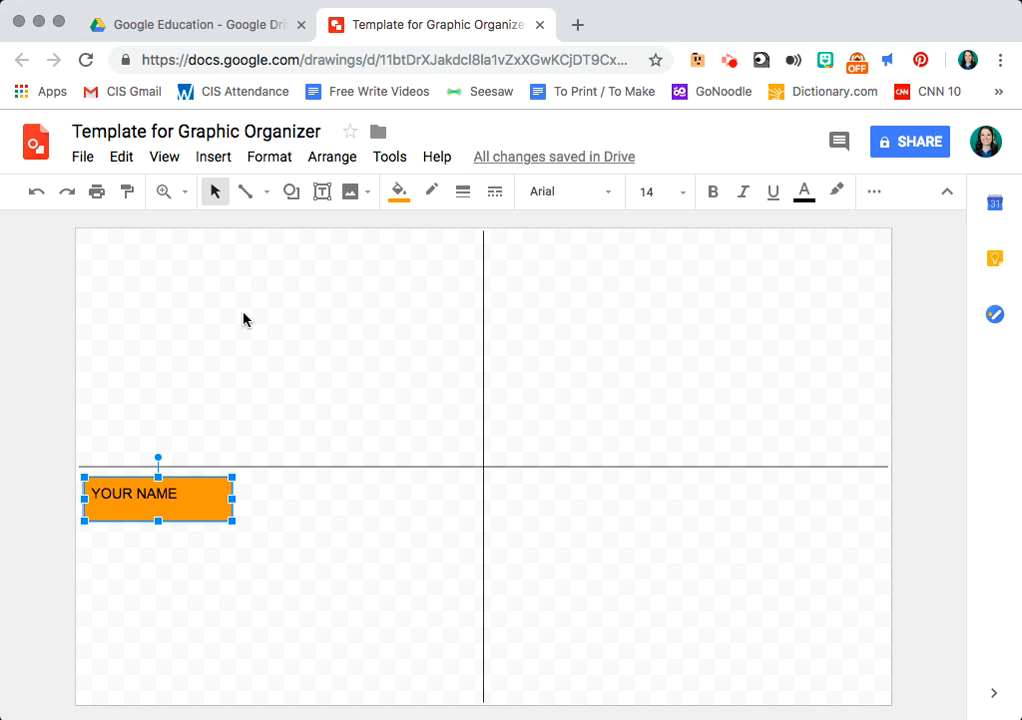
Step: Copy the orange "YOUR NAME" box to the outer top corners of the upper-left and upper-right quadrants
{"action": "key", "text": "ctrl+d"}
{"action": "left_click_drag", "start_coordinate": [209, 515], "coordinate": [195, 266]}
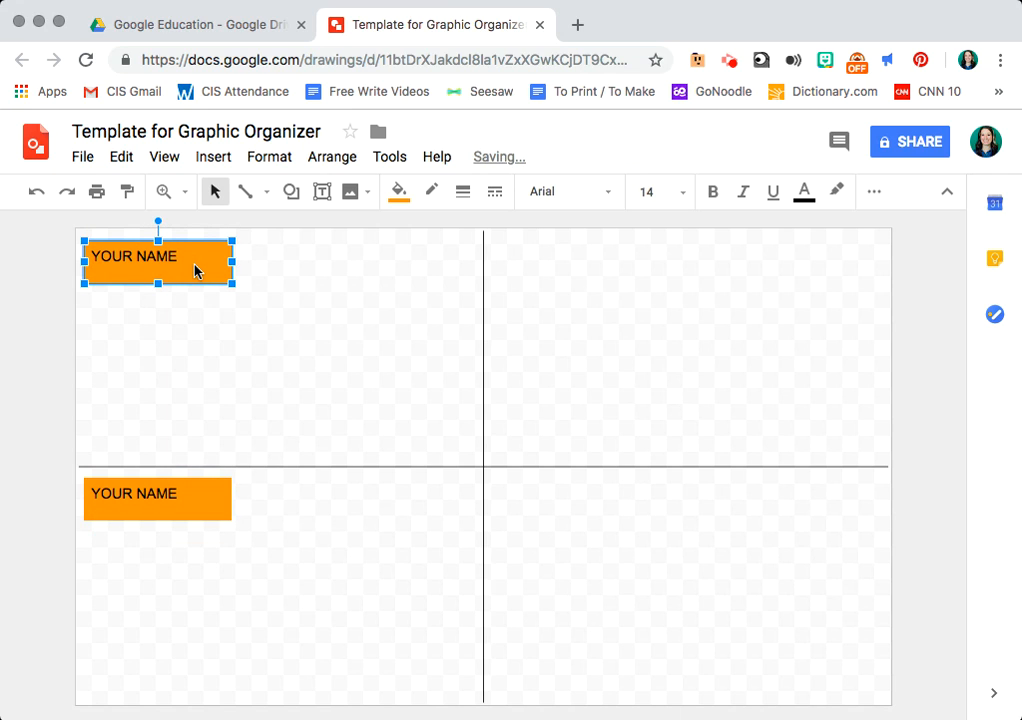
{"action": "key", "text": "ctrl+v"}
{"action": "left_click_drag", "start_coordinate": [198, 525], "coordinate": [826, 268]}
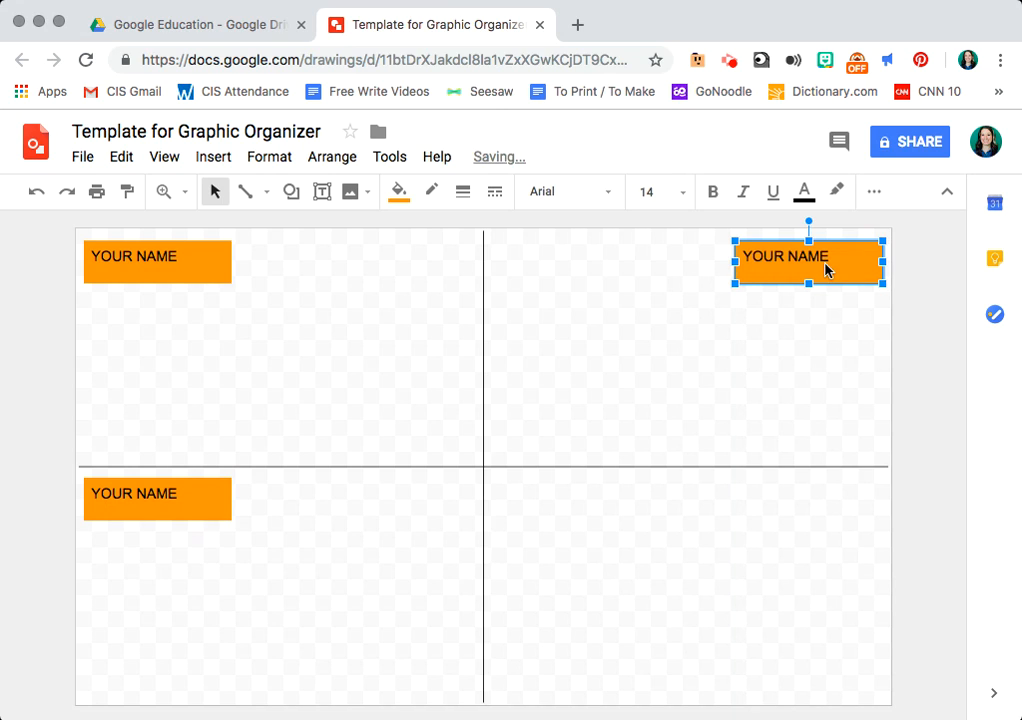
Step: Paste another copy of the orange "YOUR NAME" box into the upper-right corner of the lower-right quadrant
{"action": "key", "text": "ctrl+v"}
{"action": "left_click_drag", "start_coordinate": [233, 525], "coordinate": [848, 500]}
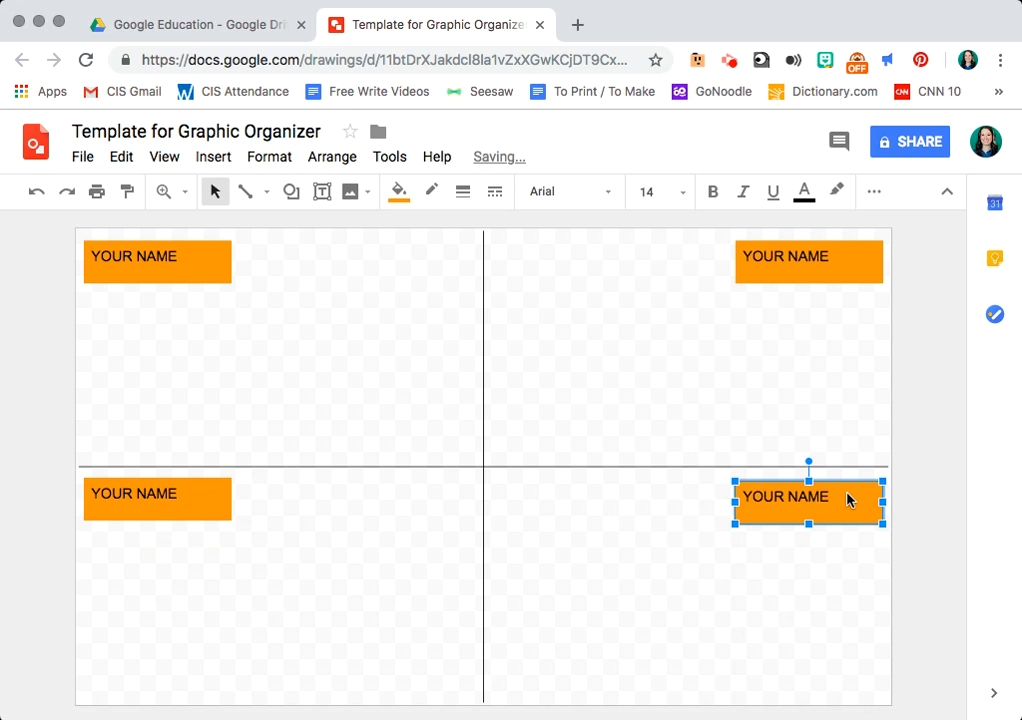
Step: Open Google Classroom in a new browser tab and go to the classwork of the CIS Google Educators class
{"action": "left_click", "coordinate": [577, 25]}
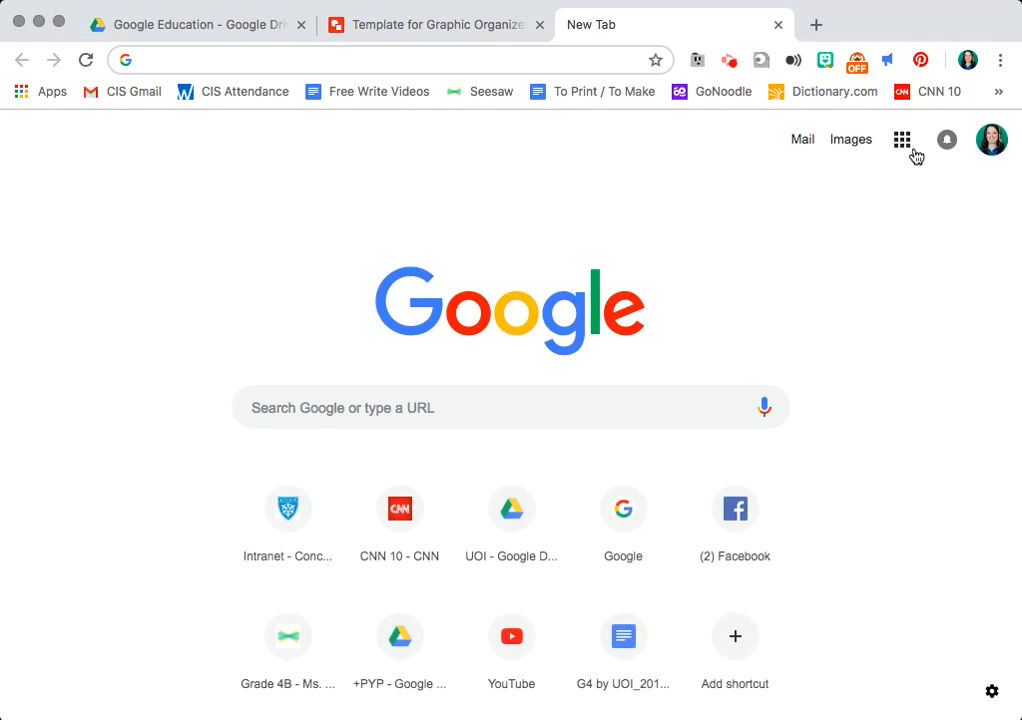
{"action": "left_click", "coordinate": [908, 148]}
{"action": "left_click", "coordinate": [781, 338]}
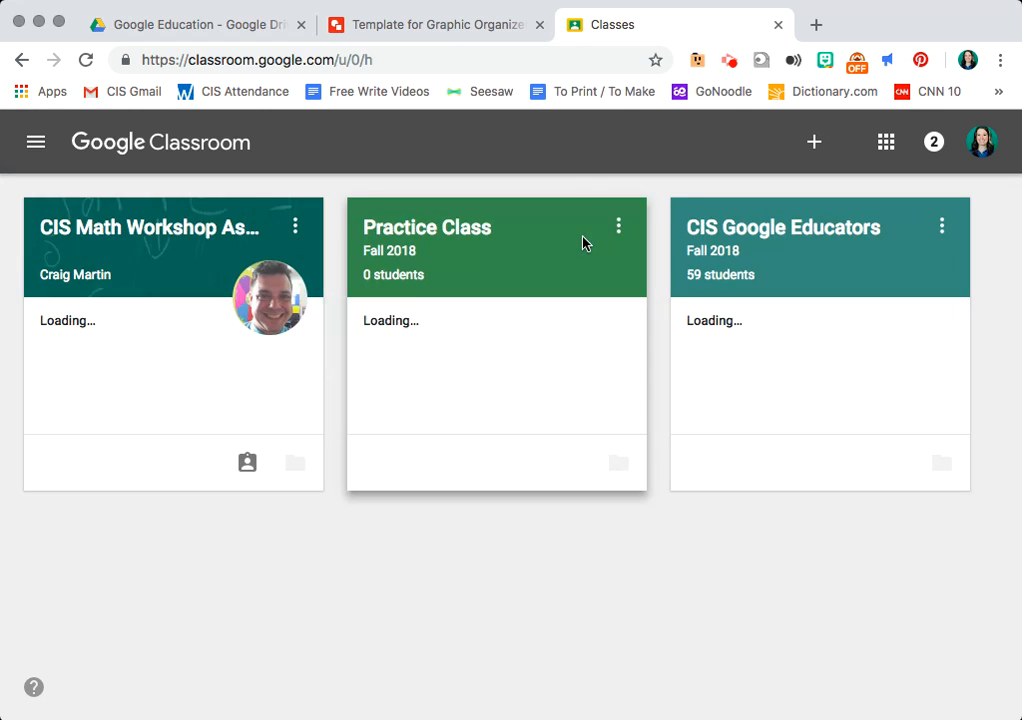
{"action": "left_click", "coordinate": [733, 233]}
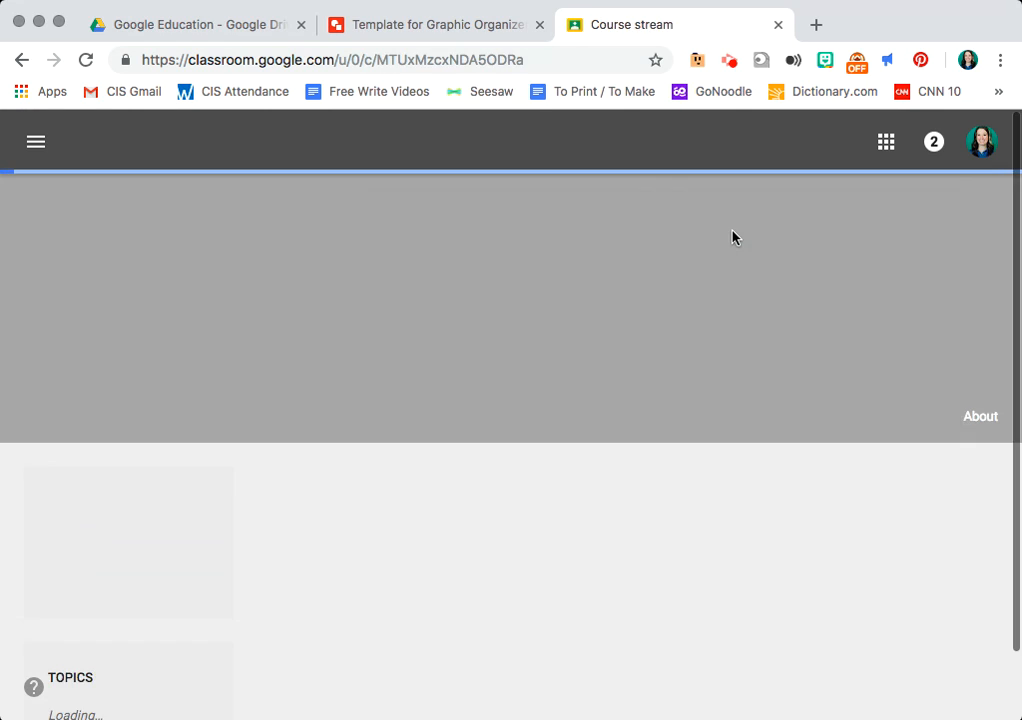
{"action": "left_click", "coordinate": [527, 146]}
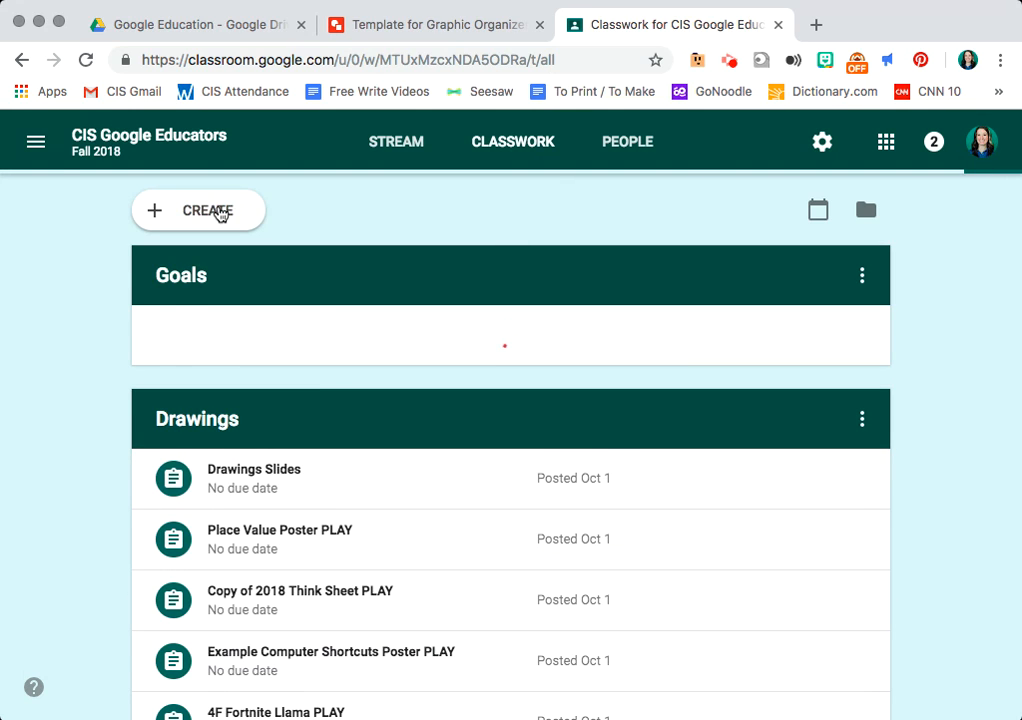
Step: Start a new assignment for the CIS Google Educators class and set its points to Ungraded
{"action": "left_click", "coordinate": [220, 214]}
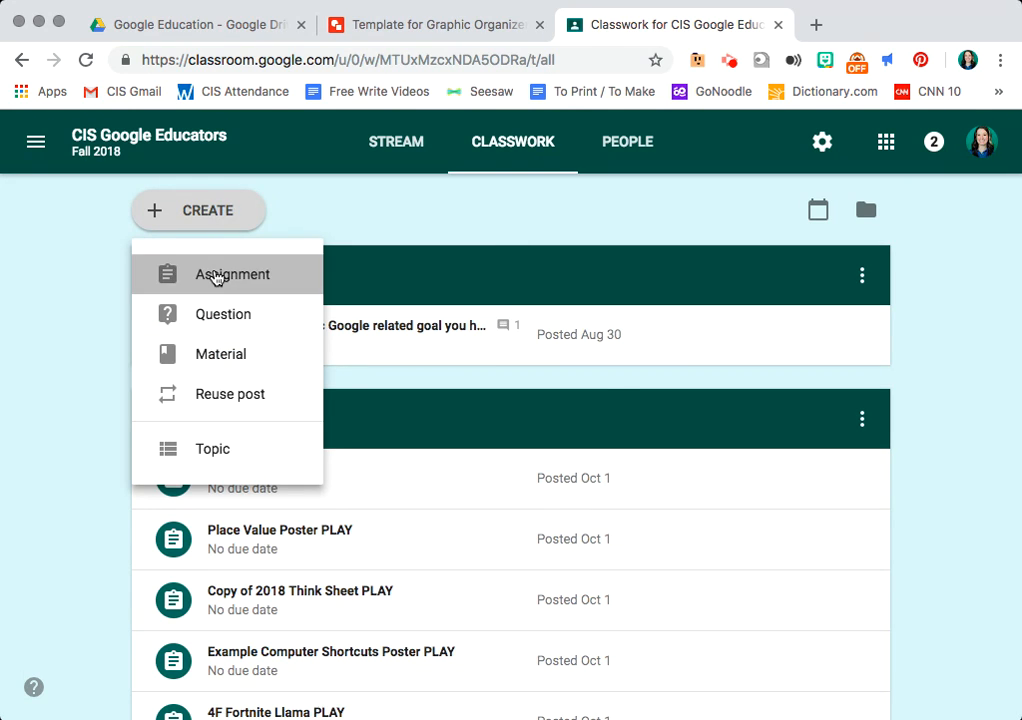
{"action": "left_click", "coordinate": [216, 277]}
{"action": "left_click", "coordinate": [238, 492]}
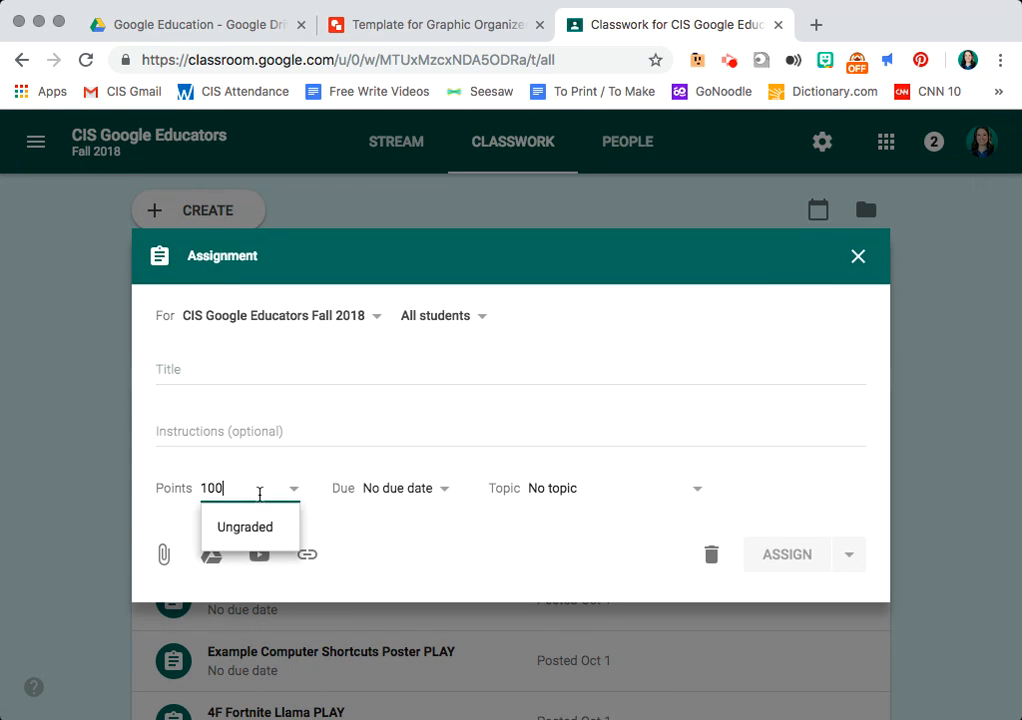
{"action": "left_click", "coordinate": [268, 533]}
Step: Attach the Template for Graphic Organizer drawing from Google Drive to the assignment and view the attachment's student access options
{"action": "left_click", "coordinate": [212, 556]}
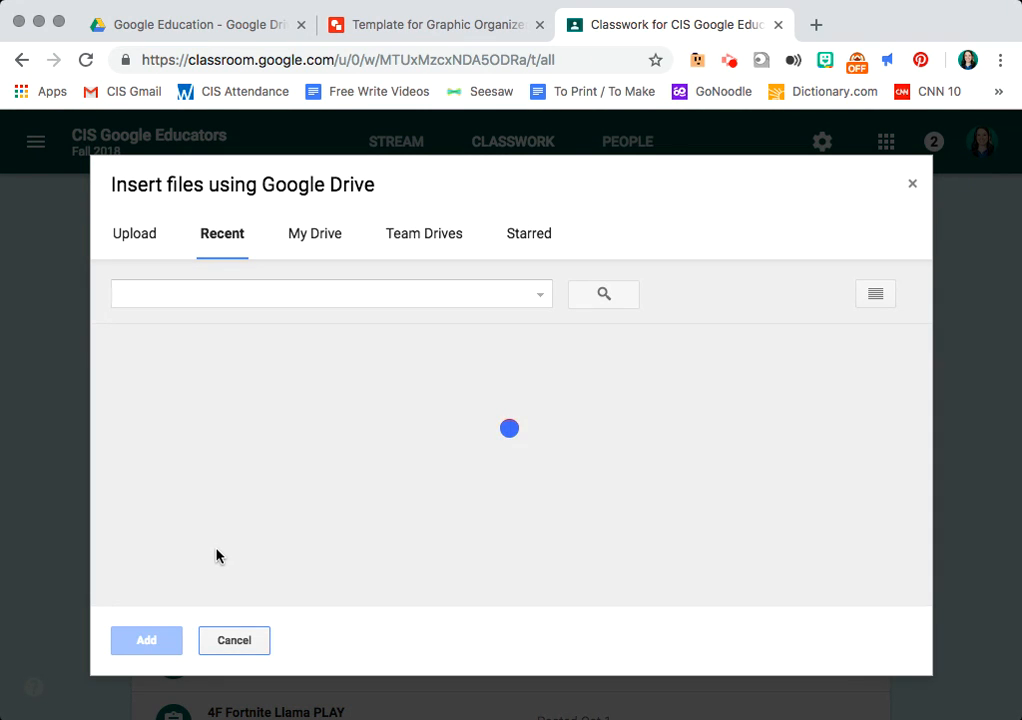
{"action": "left_click", "coordinate": [218, 476]}
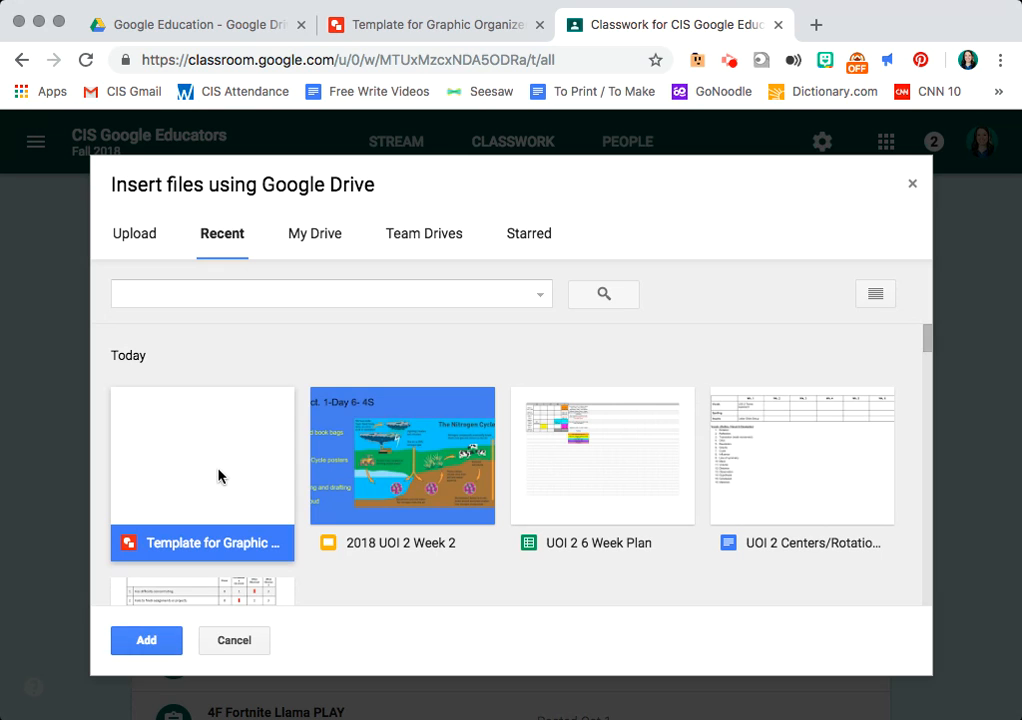
{"action": "left_click", "coordinate": [153, 648]}
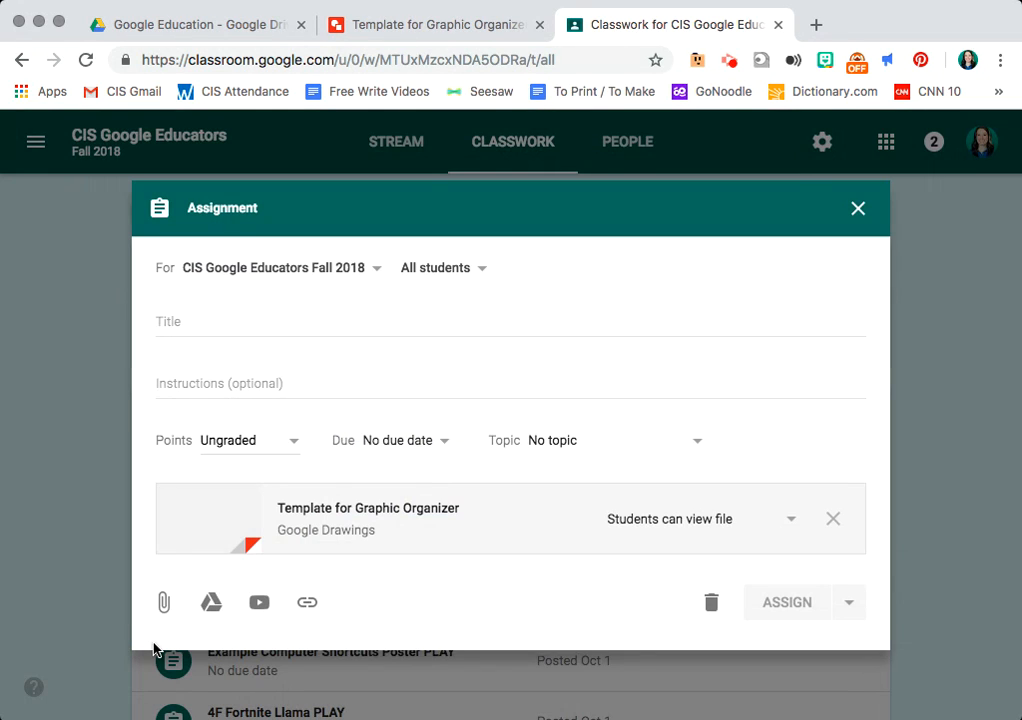
{"action": "left_click", "coordinate": [642, 527]}
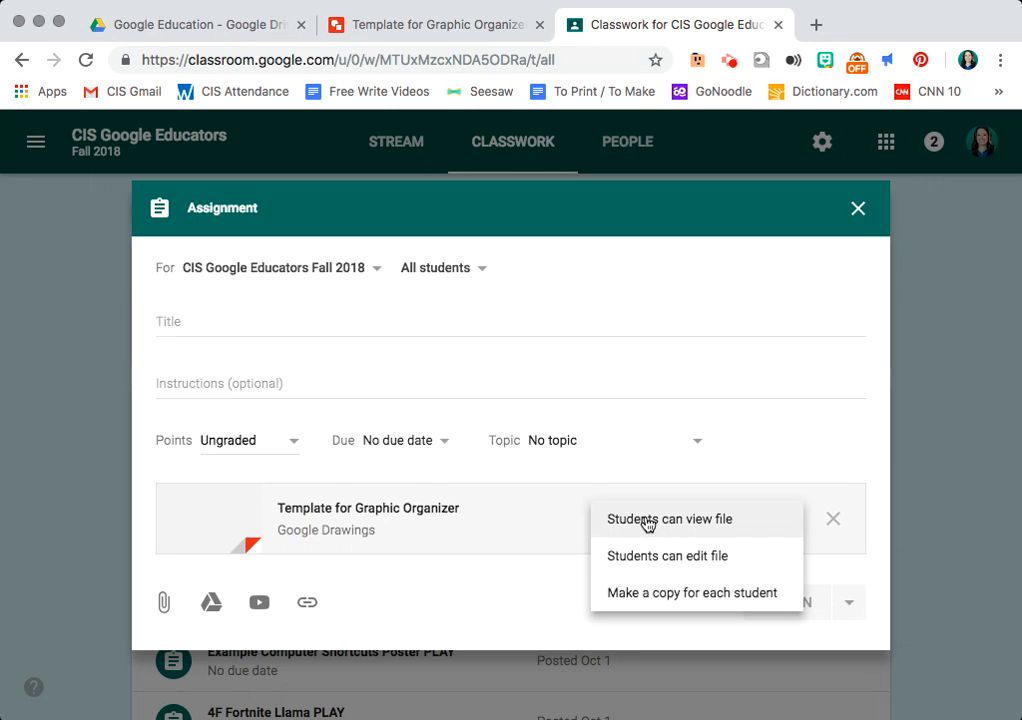
{"action": "left_click", "coordinate": [554, 474]}
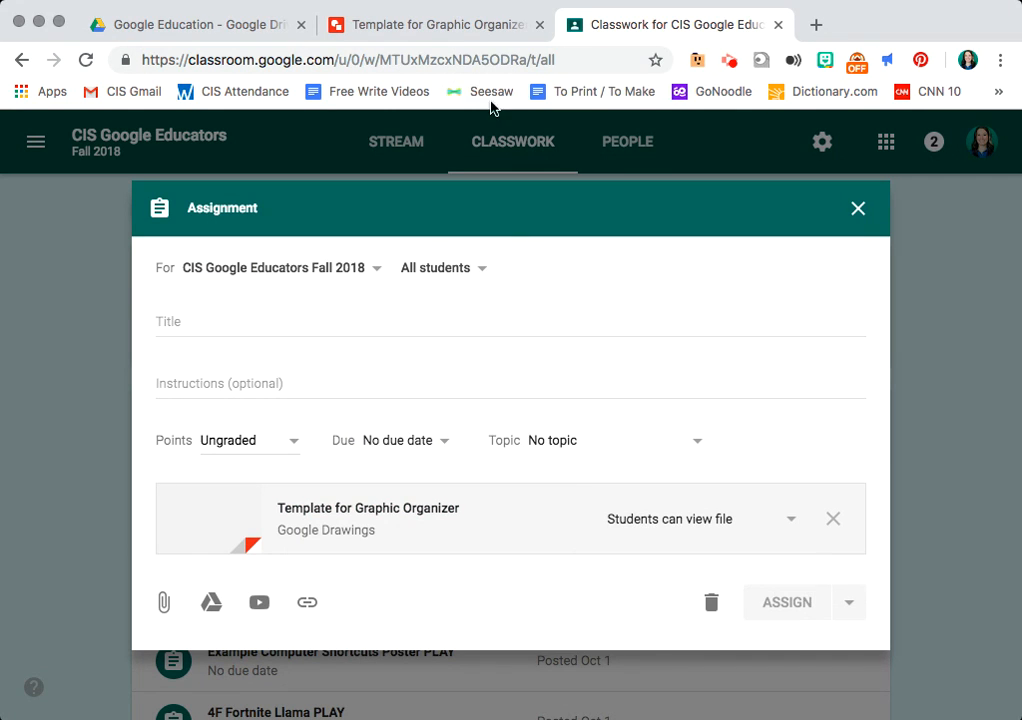
Step: Switch to the drawing, prepare a copy named "YOUR NAME Template for Graphic Organizer", and cancel the copying
{"action": "left_click", "coordinate": [446, 30]}
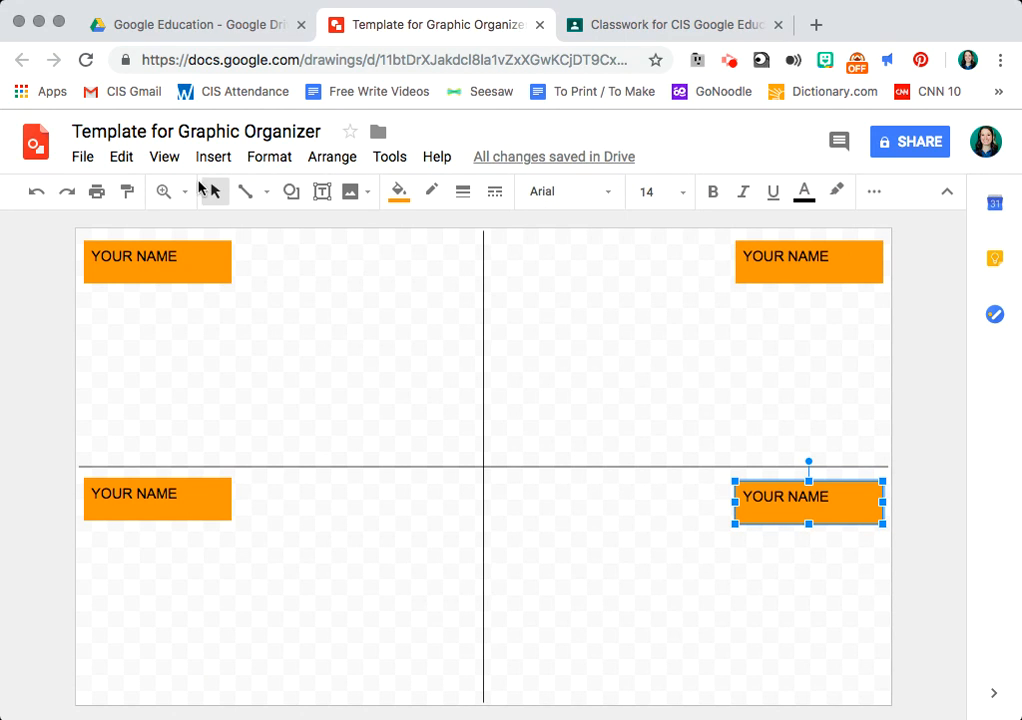
{"action": "left_click", "coordinate": [81, 158]}
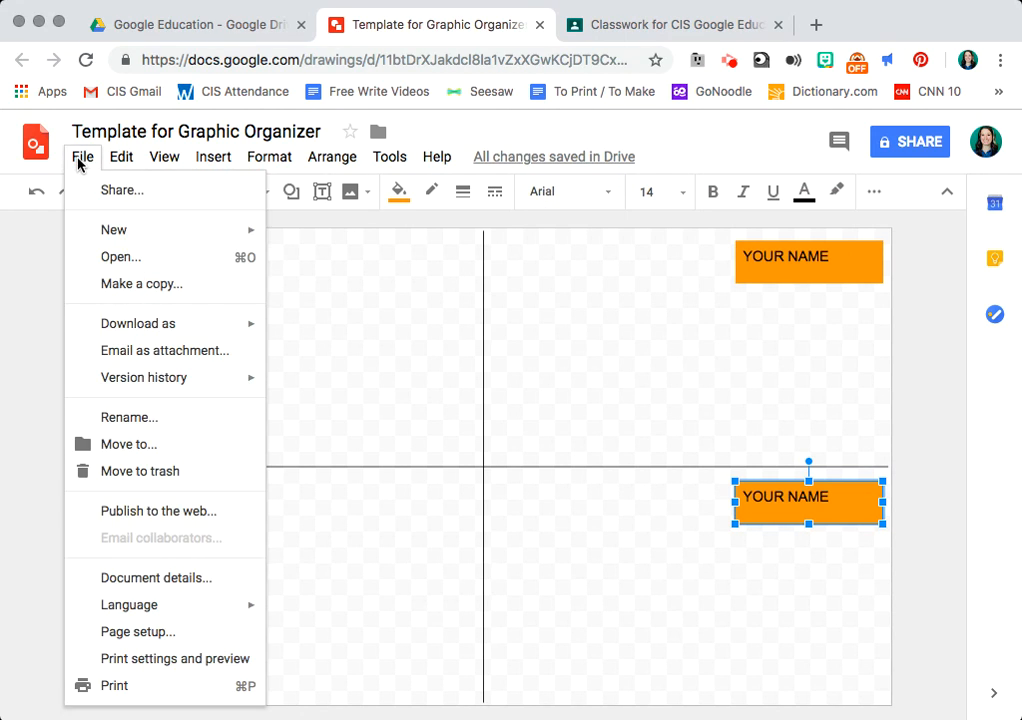
{"action": "left_click", "coordinate": [108, 283]}
{"action": "left_click", "coordinate": [387, 359]}
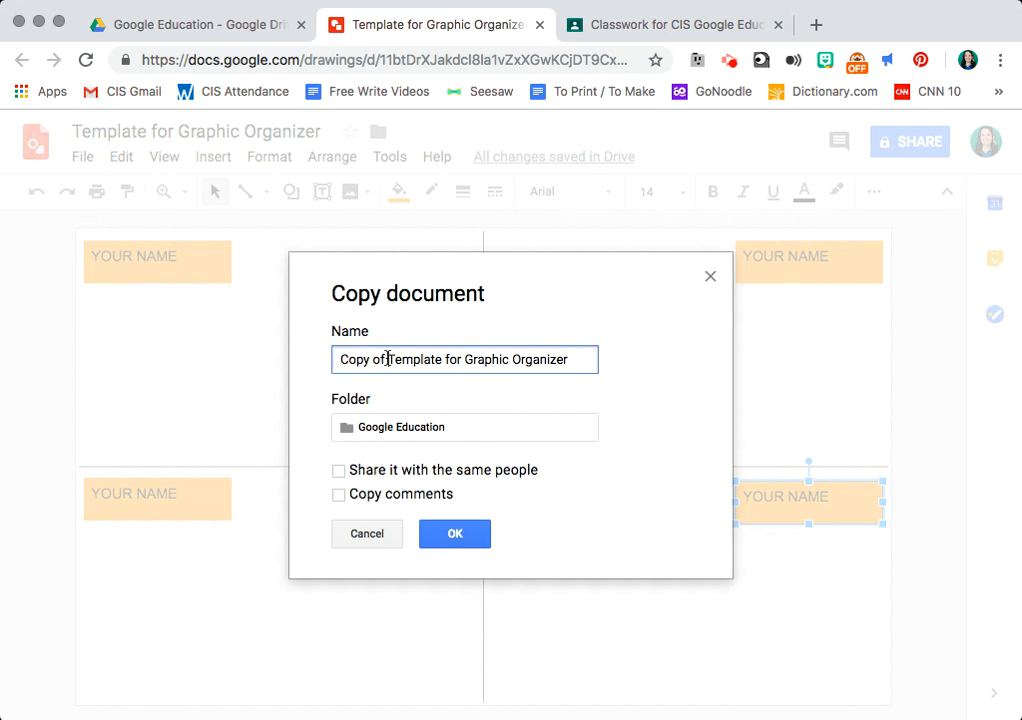
{"action": "left_click_drag", "start_coordinate": [387, 359], "coordinate": [333, 358]}
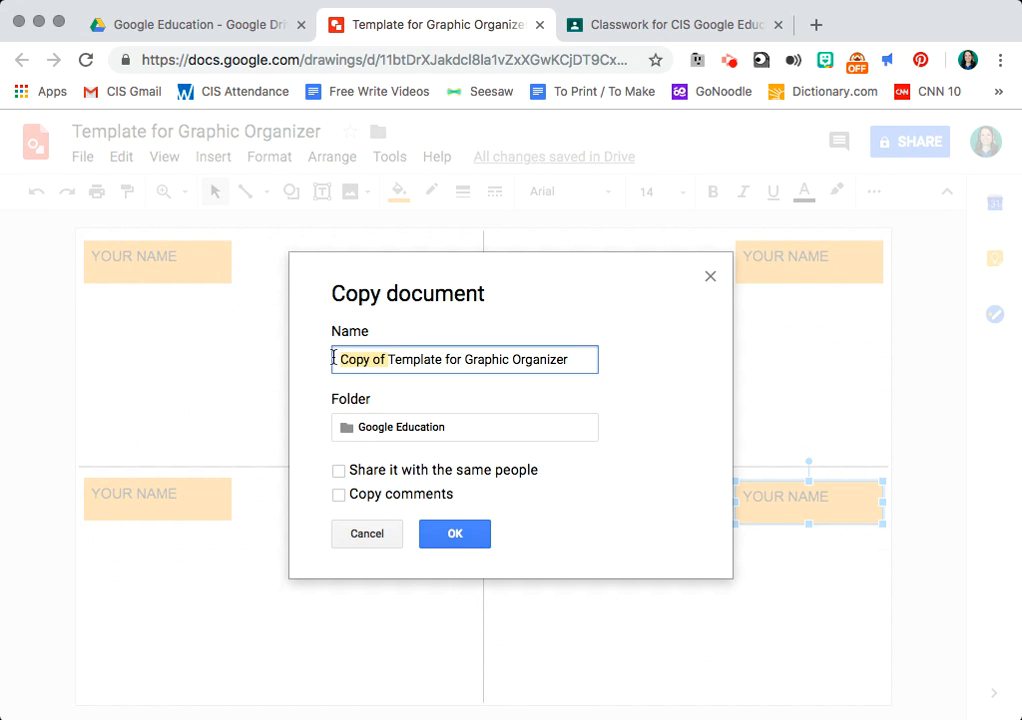
{"action": "type", "text": "YOUR NAME"}
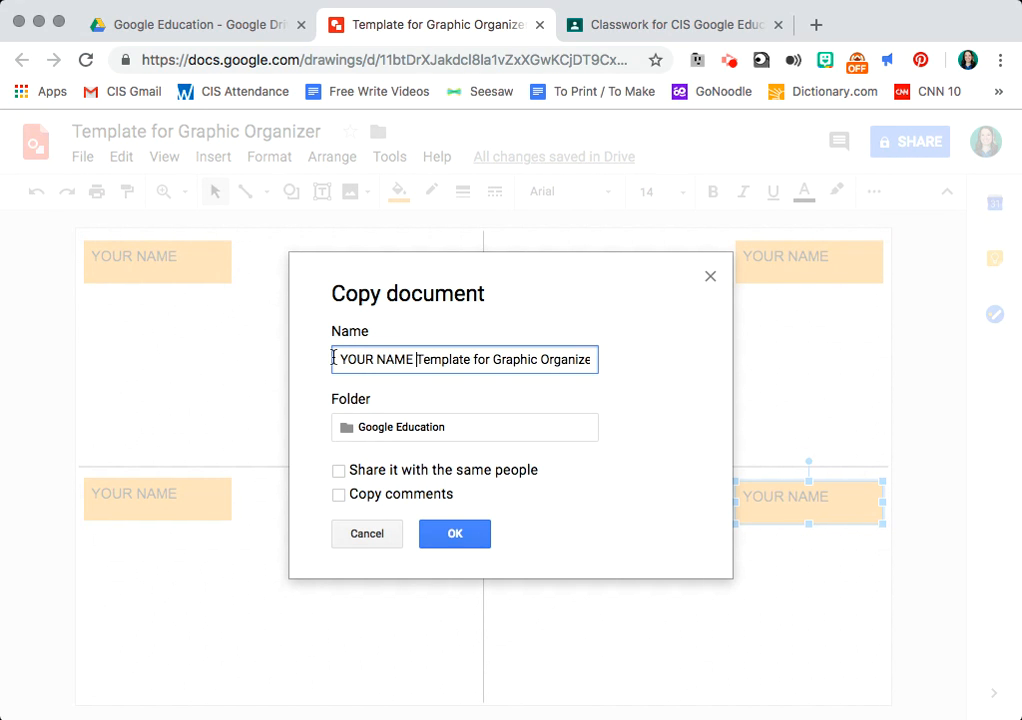
{"action": "left_click", "coordinate": [367, 545]}
Step: Review the Classroom attachment's option to make a copy for each student, and return to the drawing's title
{"action": "left_click", "coordinate": [662, 20]}
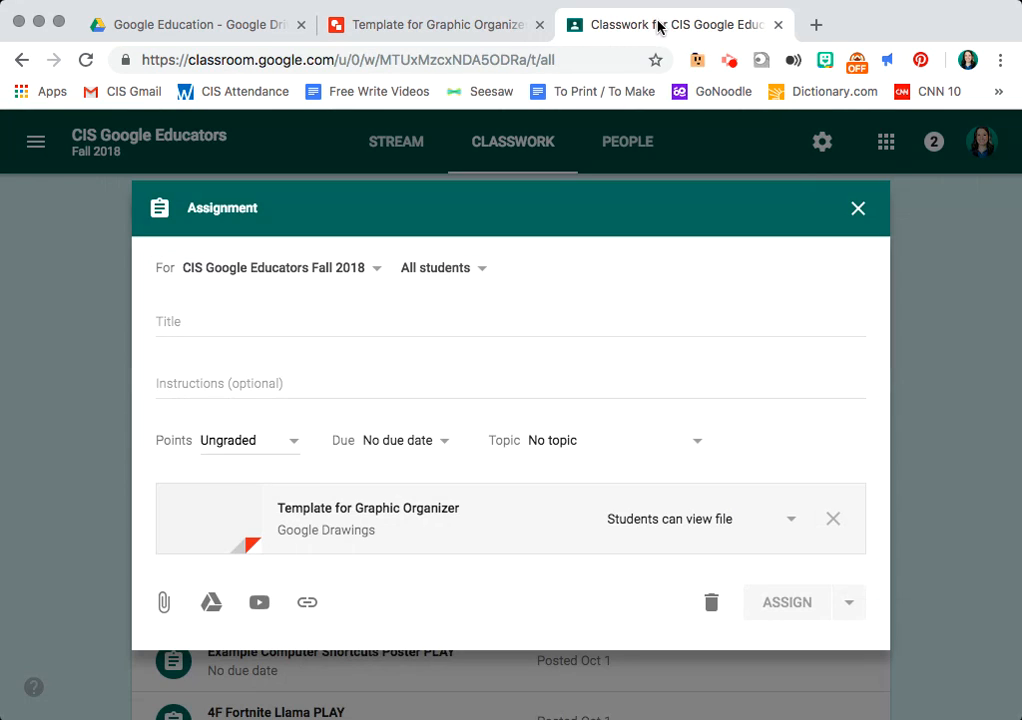
{"action": "left_click", "coordinate": [662, 527]}
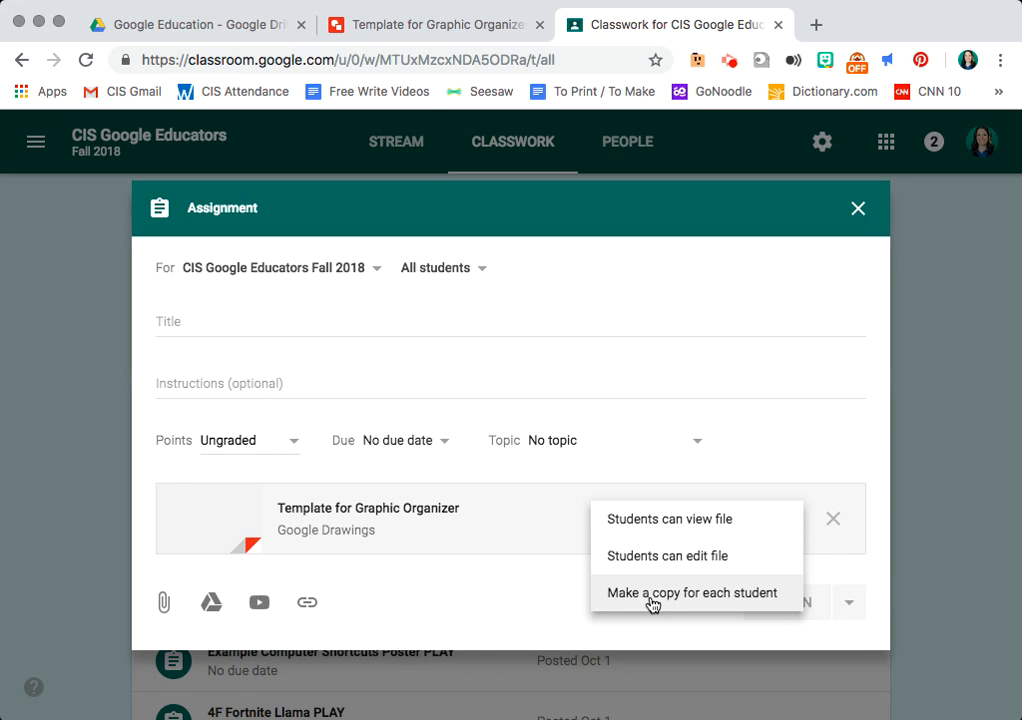
{"action": "left_click", "coordinate": [386, 24]}
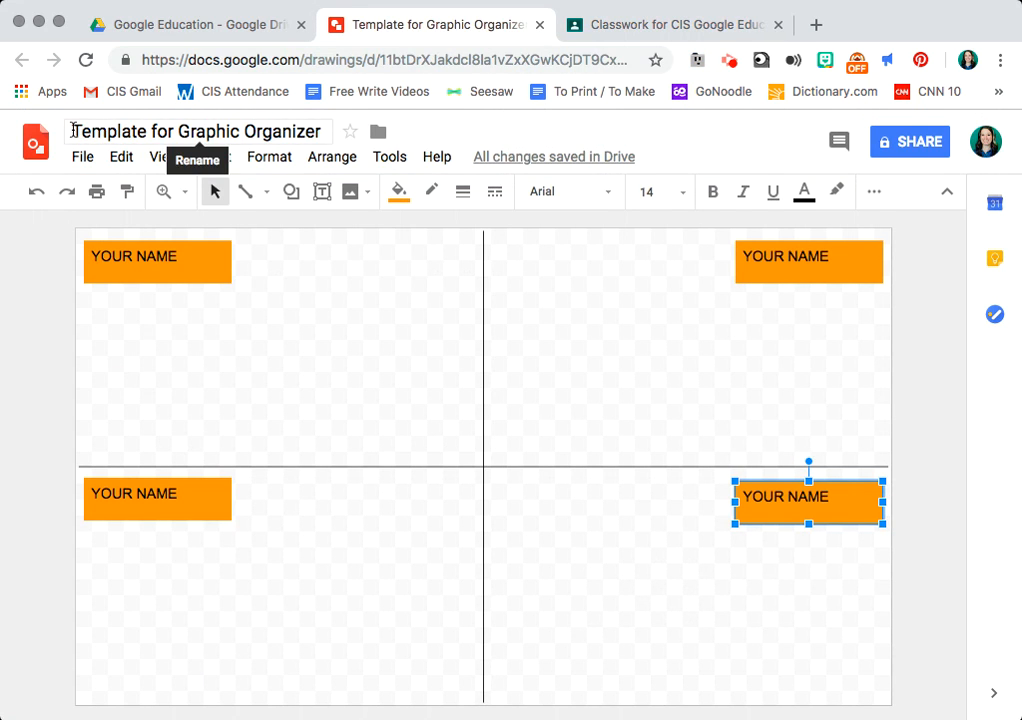
{"action": "left_click", "coordinate": [73, 130]}
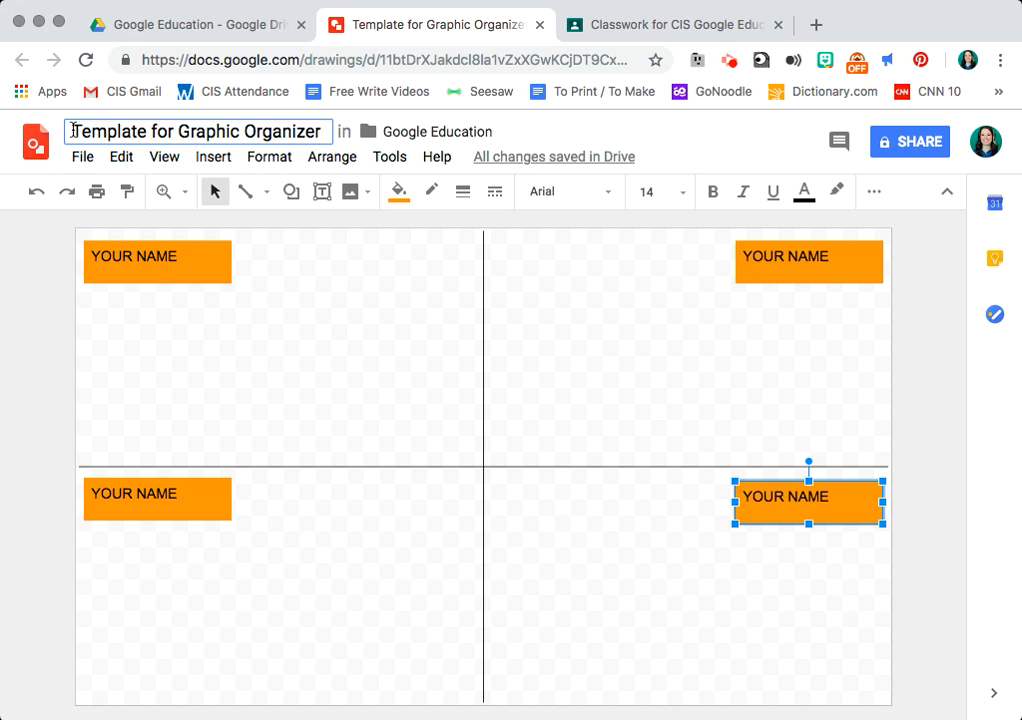
Step: Switch back to Google Classroom and close the assignment form without assigning it
{"action": "left_click", "coordinate": [630, 42]}
{"action": "left_click", "coordinate": [860, 210]}
{"action": "left_click", "coordinate": [862, 210]}
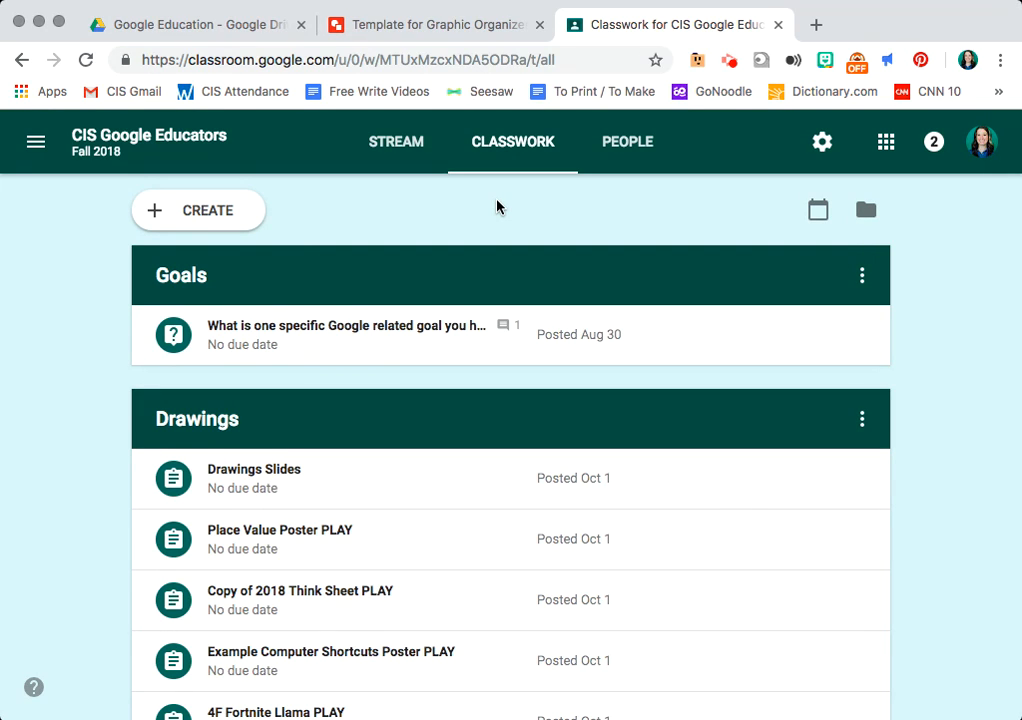
Step: Return to the drawing, clear the selection, and look through the available line types, shape categories and image sources
{"action": "left_click", "coordinate": [420, 24]}
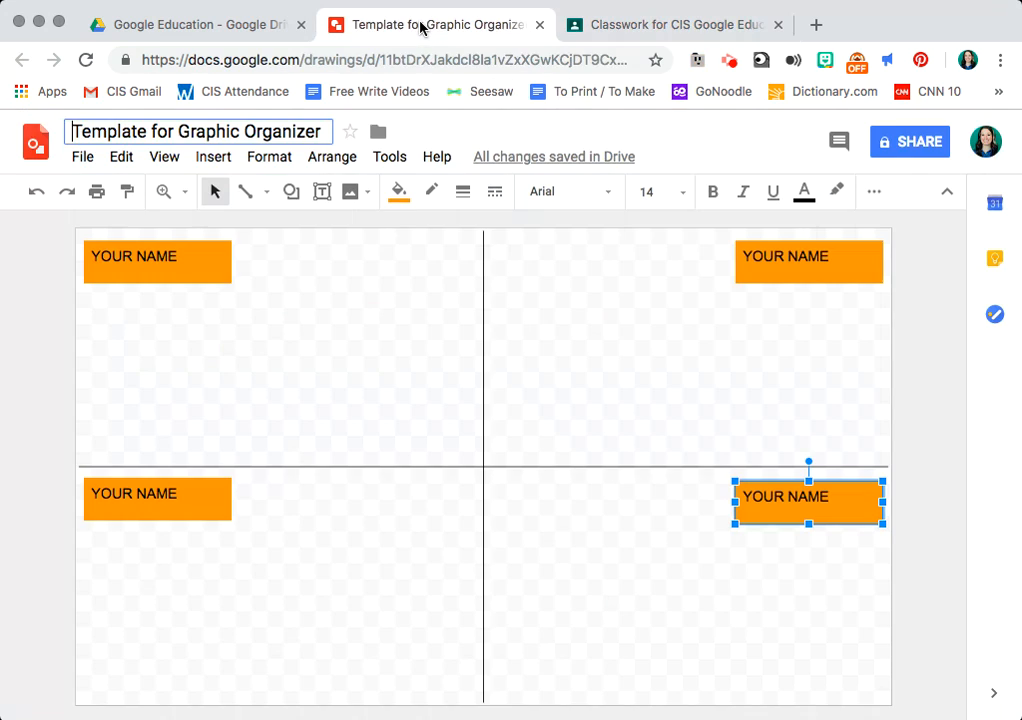
{"action": "left_click", "coordinate": [46, 253]}
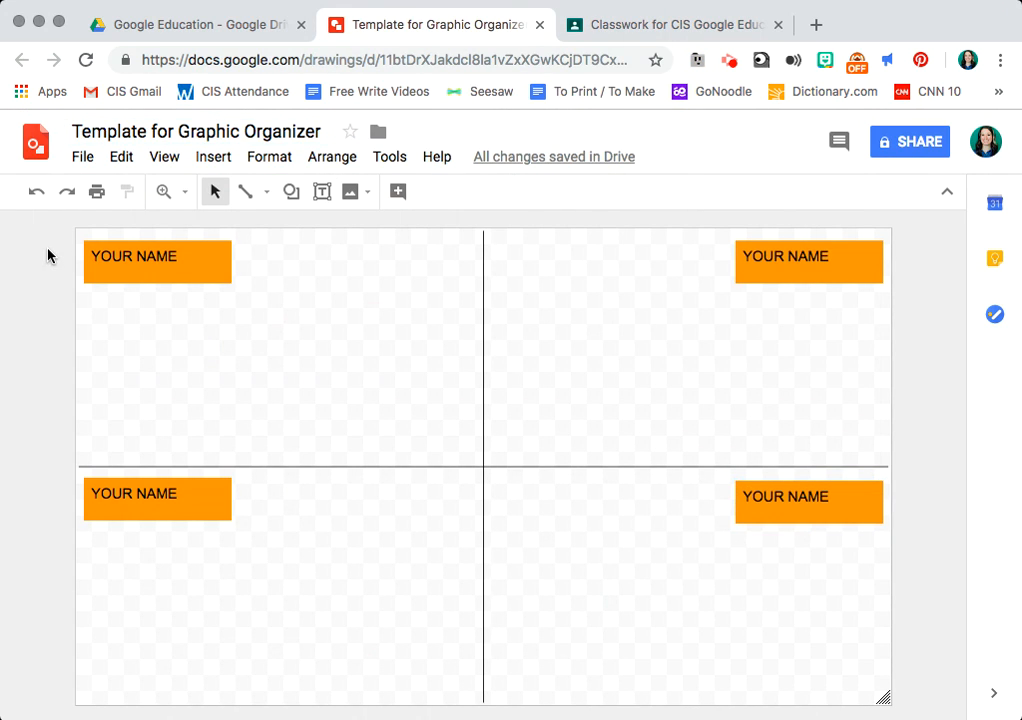
{"action": "left_click", "coordinate": [267, 193]}
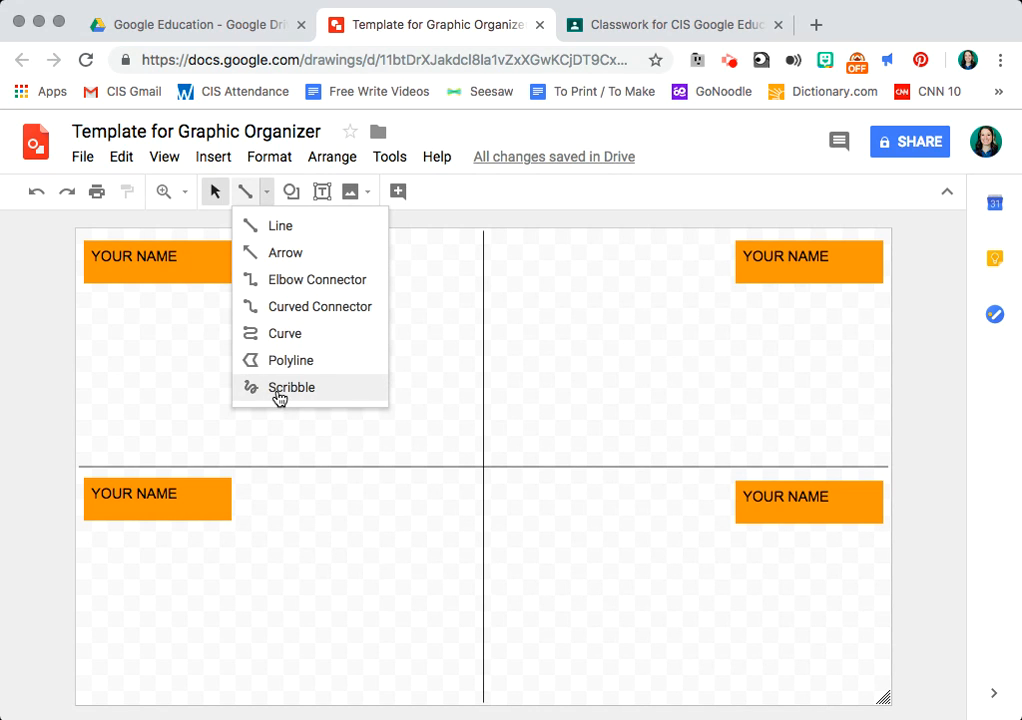
{"action": "left_click", "coordinate": [291, 191]}
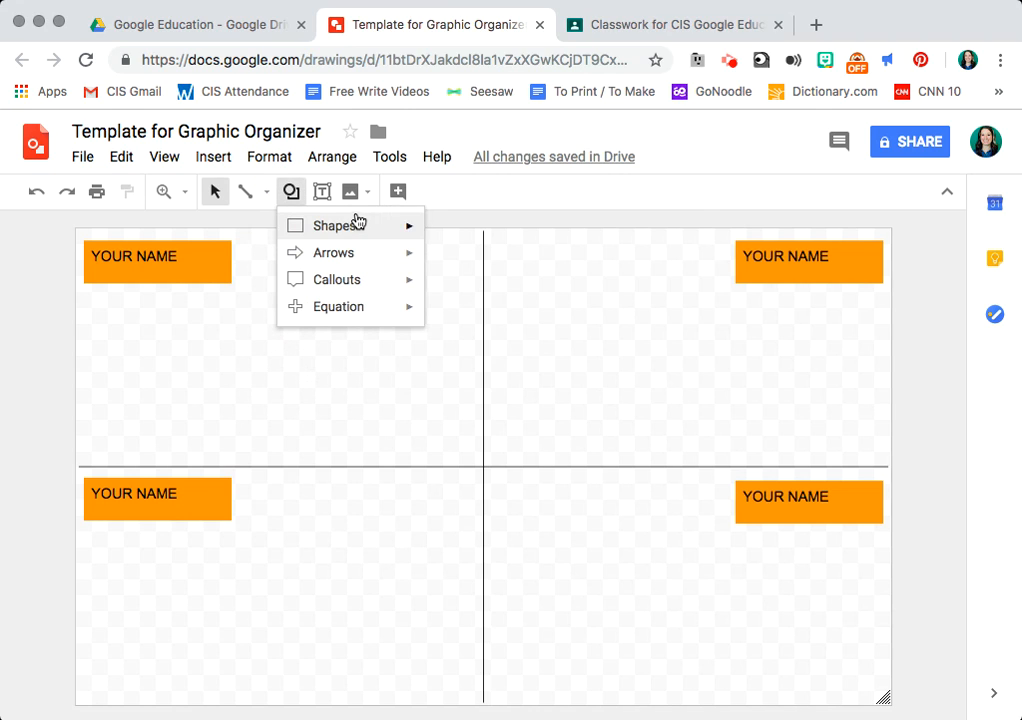
{"action": "mouse_move", "coordinate": [360, 222]}
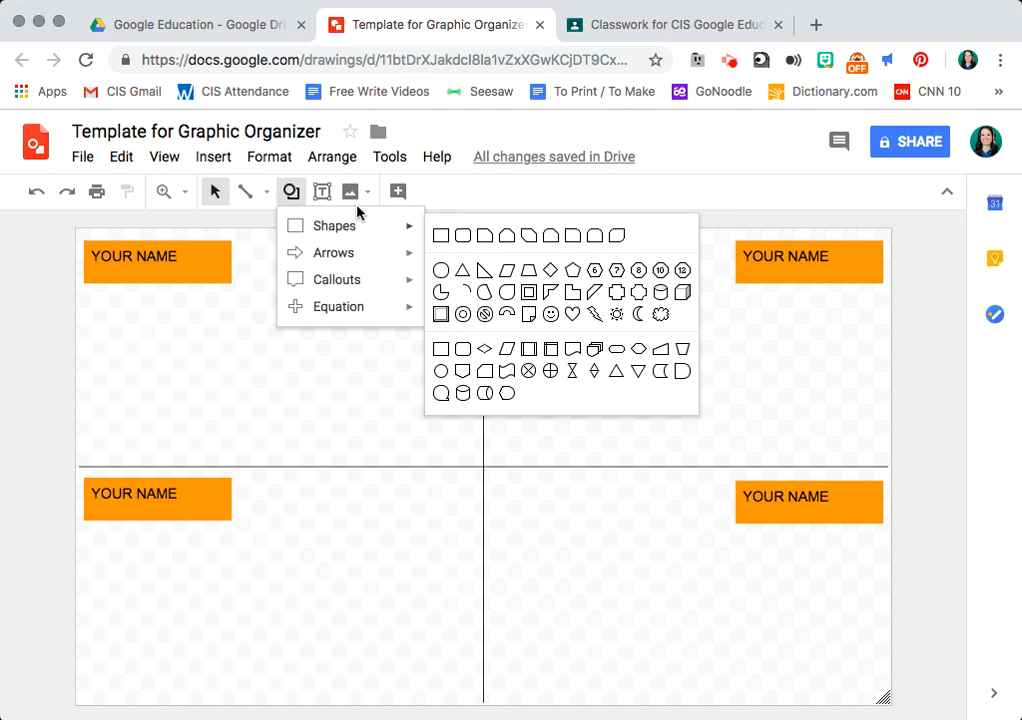
{"action": "left_click", "coordinate": [323, 193]}
{"action": "left_click", "coordinate": [352, 194]}
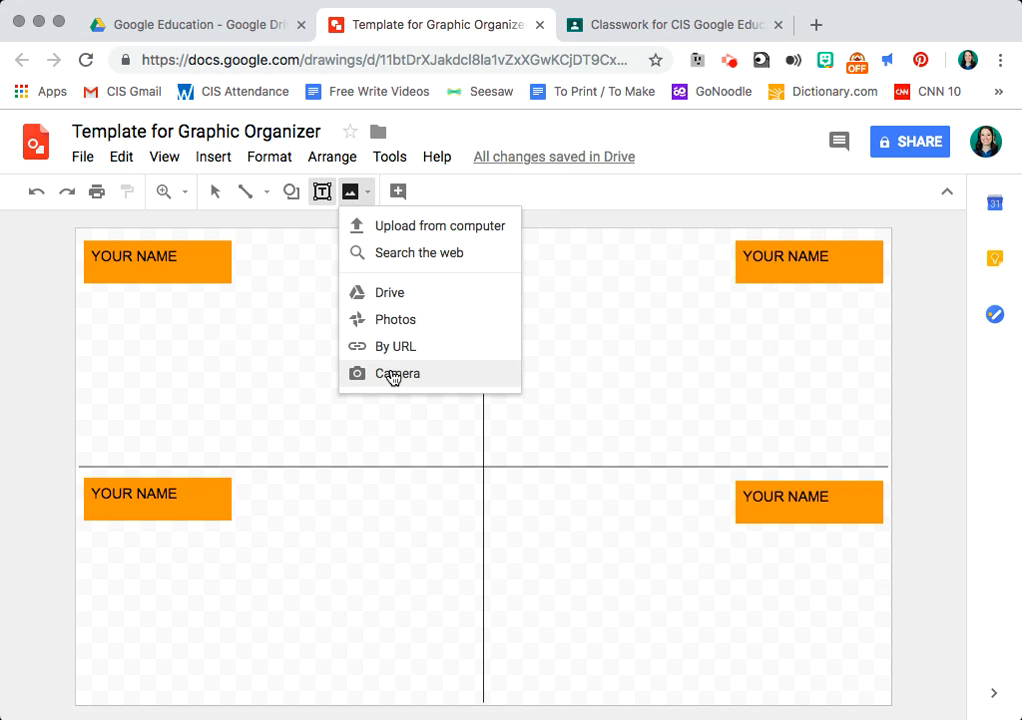
{"action": "left_click", "coordinate": [274, 217]}
{"action": "left_click_drag", "start_coordinate": [274, 217], "coordinate": [851, 285]}
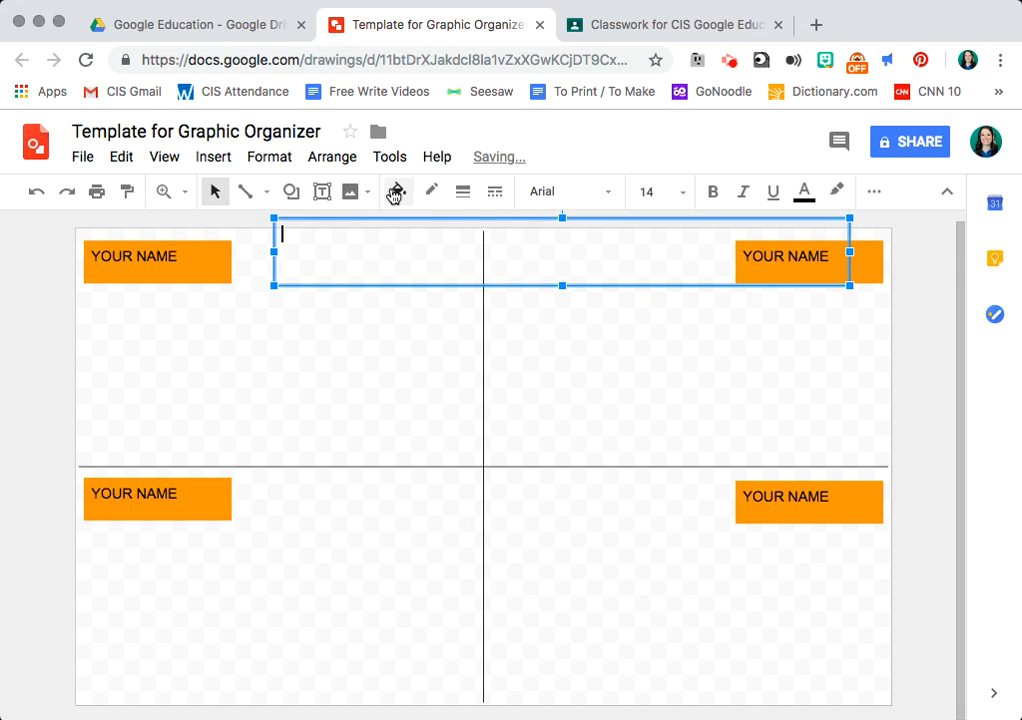
{"action": "left_click", "coordinate": [50, 258]}
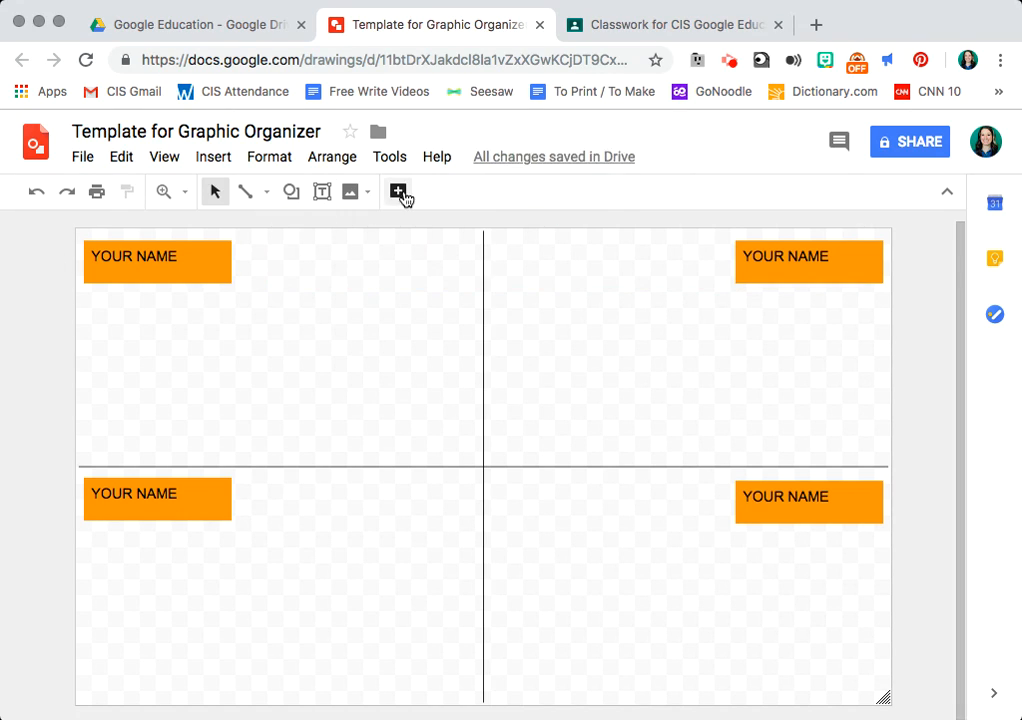